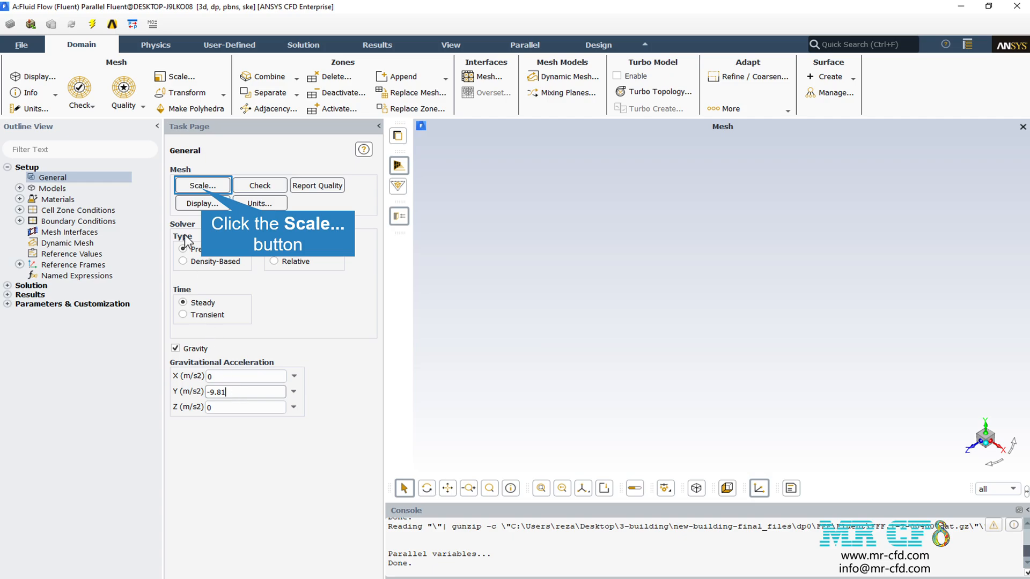
# - Check the domain extents in the mesh scaling settings and display only the wall-air surface of the mesh
pyautogui.click(203, 186)
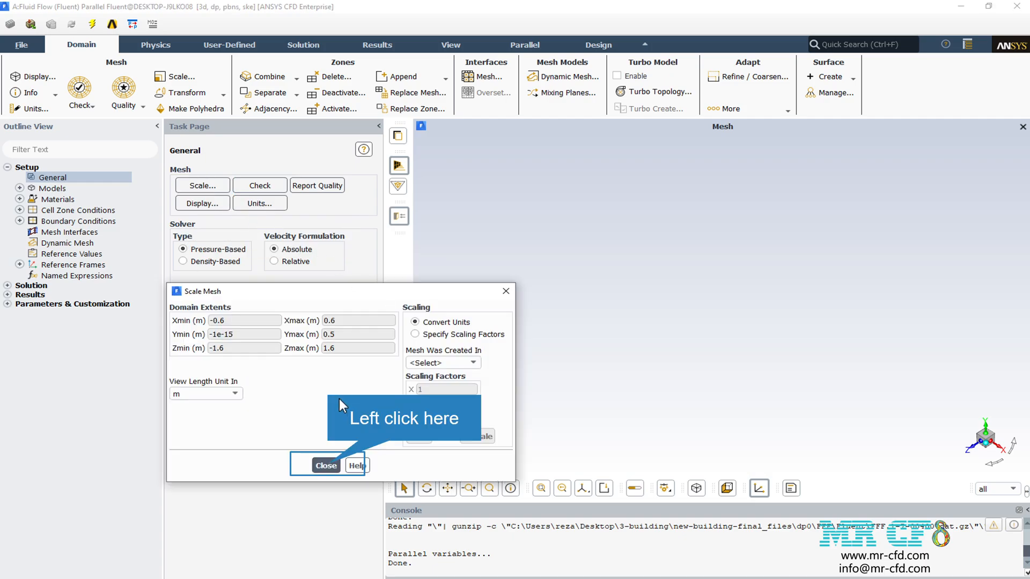
pyautogui.click(325, 465)
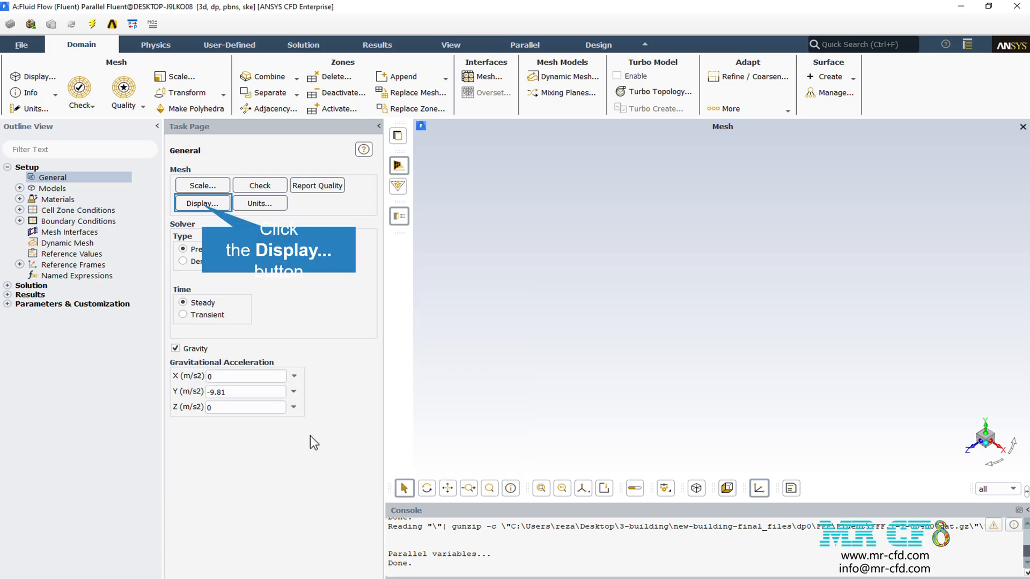
pyautogui.click(202, 208)
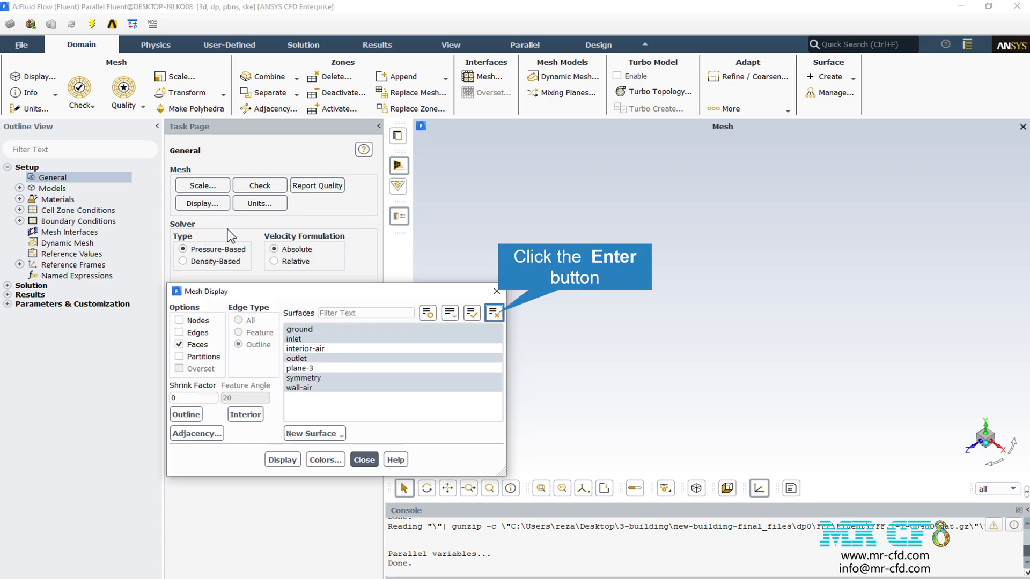
pyautogui.click(493, 313)
pyautogui.click(300, 387)
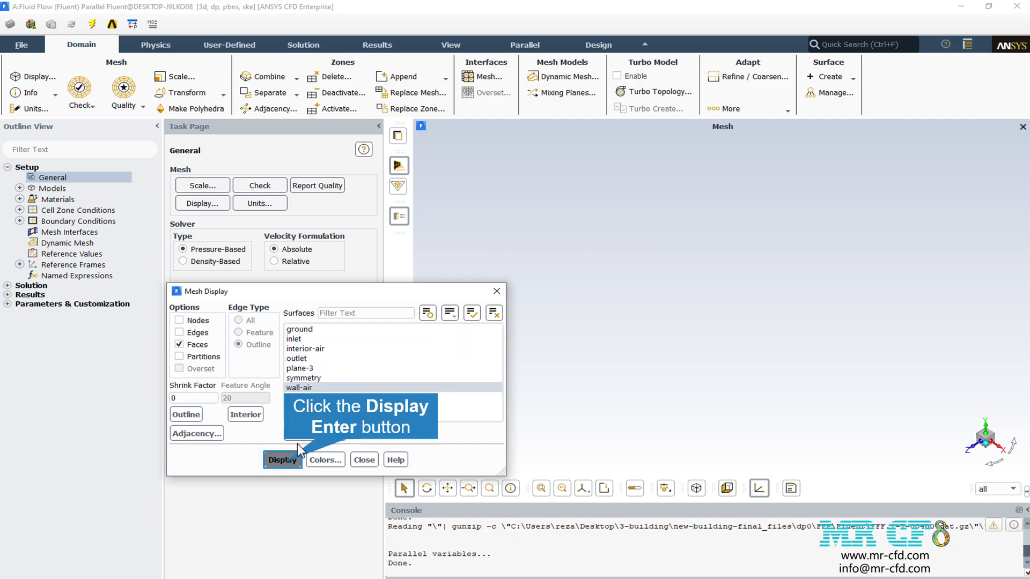
pyautogui.click(282, 460)
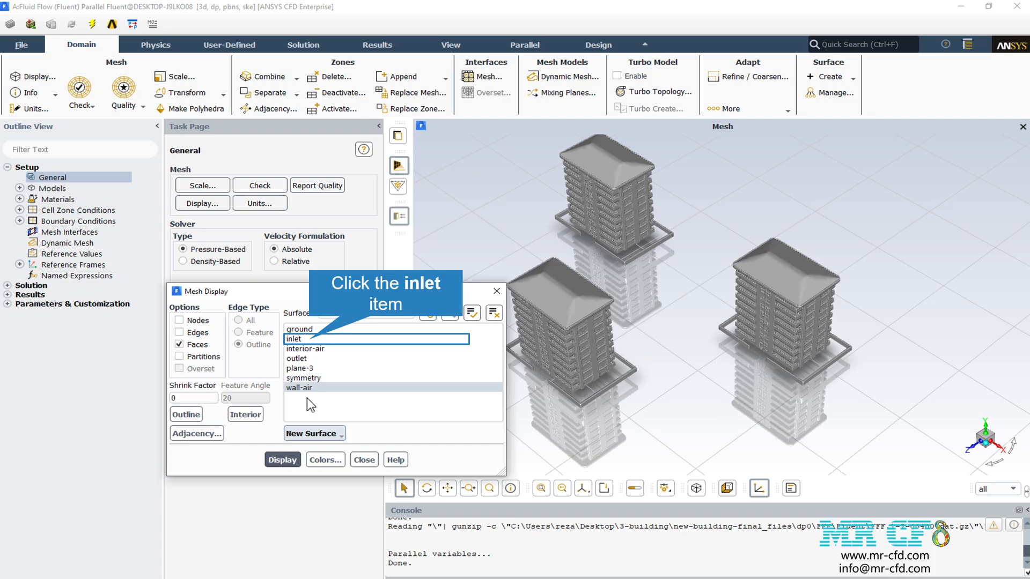
# - Add the inlet, outlet and symmetry surfaces to the mesh display, fitting the view to show the whole domain
pyautogui.click(311, 343)
pyautogui.click(283, 459)
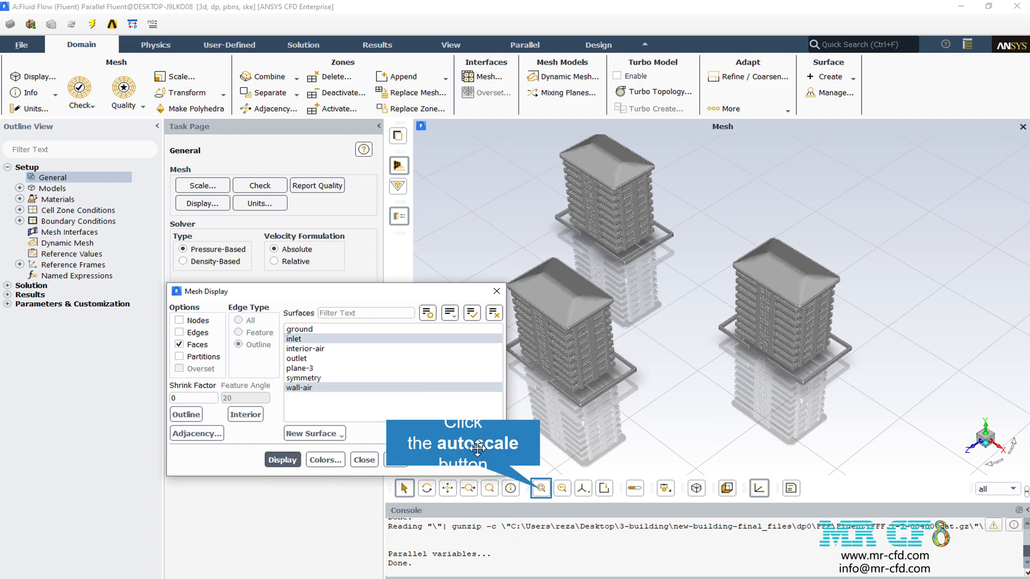
pyautogui.click(539, 488)
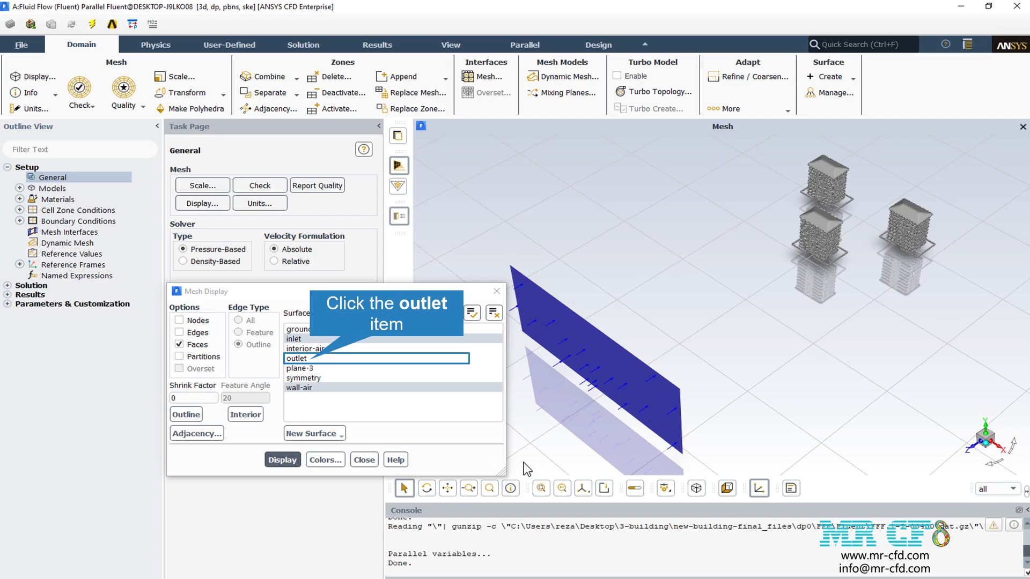
pyautogui.click(310, 359)
pyautogui.click(292, 460)
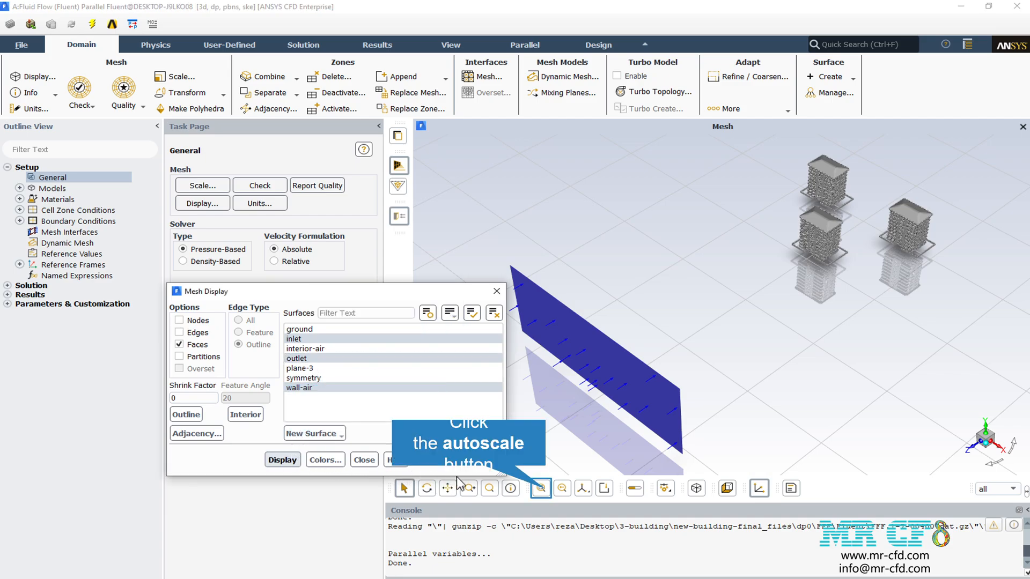
pyautogui.click(536, 489)
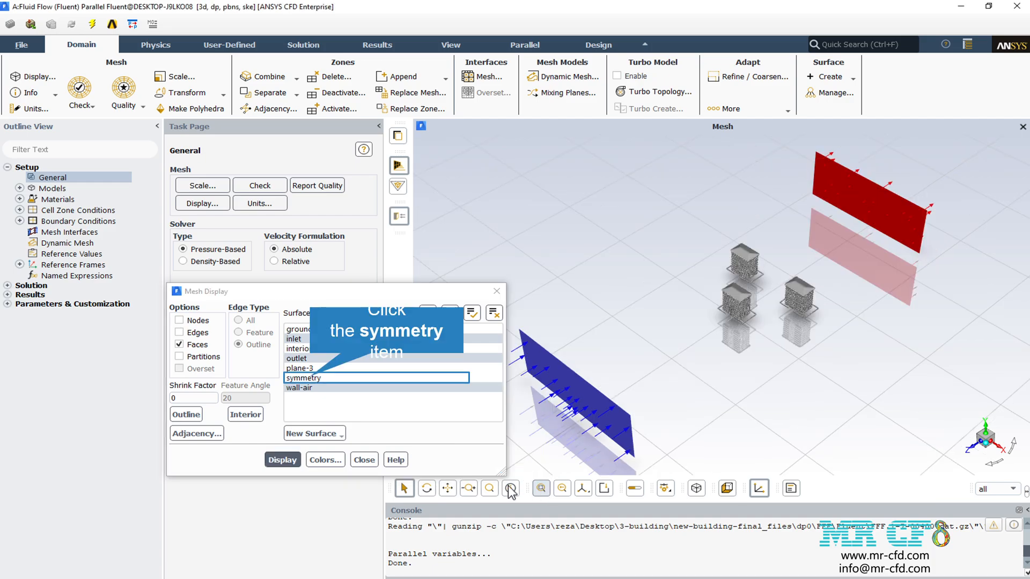
pyautogui.click(319, 386)
pyautogui.click(298, 460)
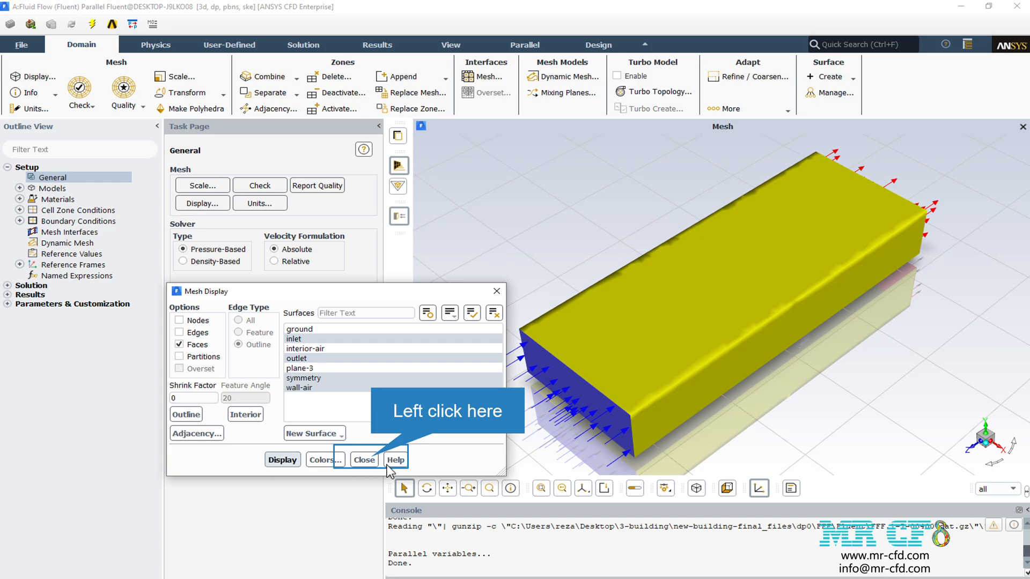
pyautogui.click(364, 459)
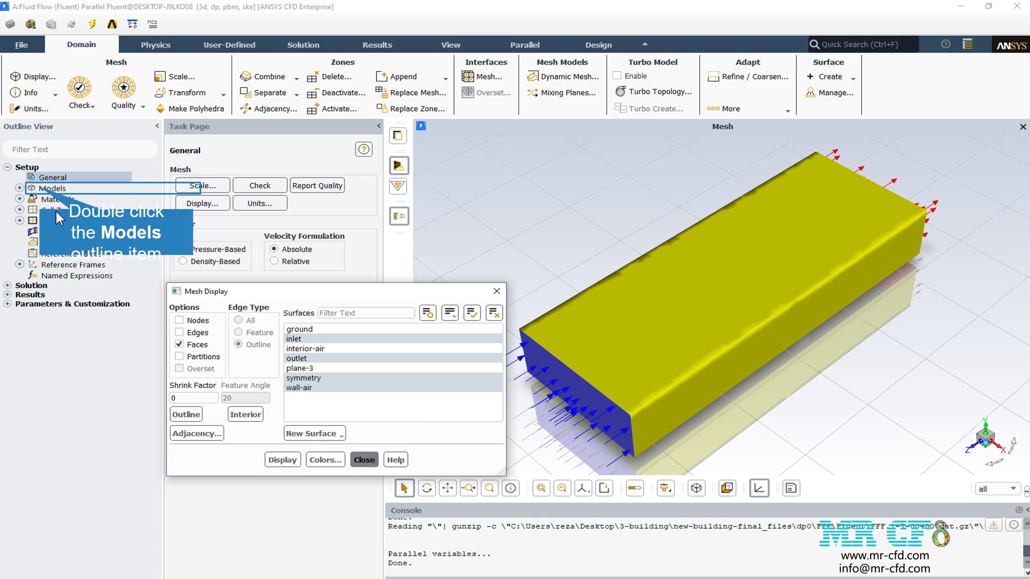
# - Configure the viscous model as k-epsilon (2 eqn), Standard, with Standard Wall Functions
pyautogui.doubleClick(46, 189)
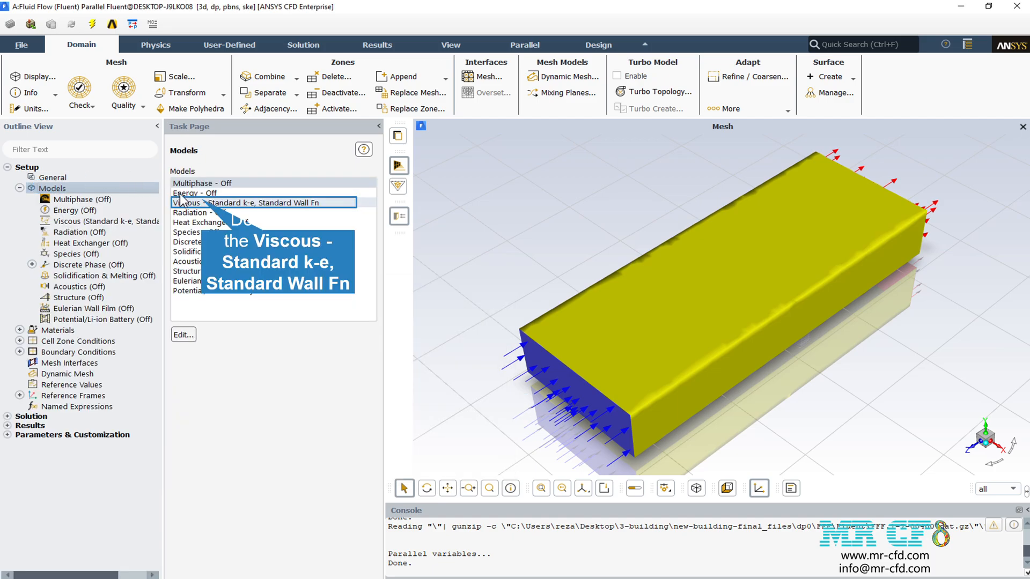
pyautogui.doubleClick(202, 200)
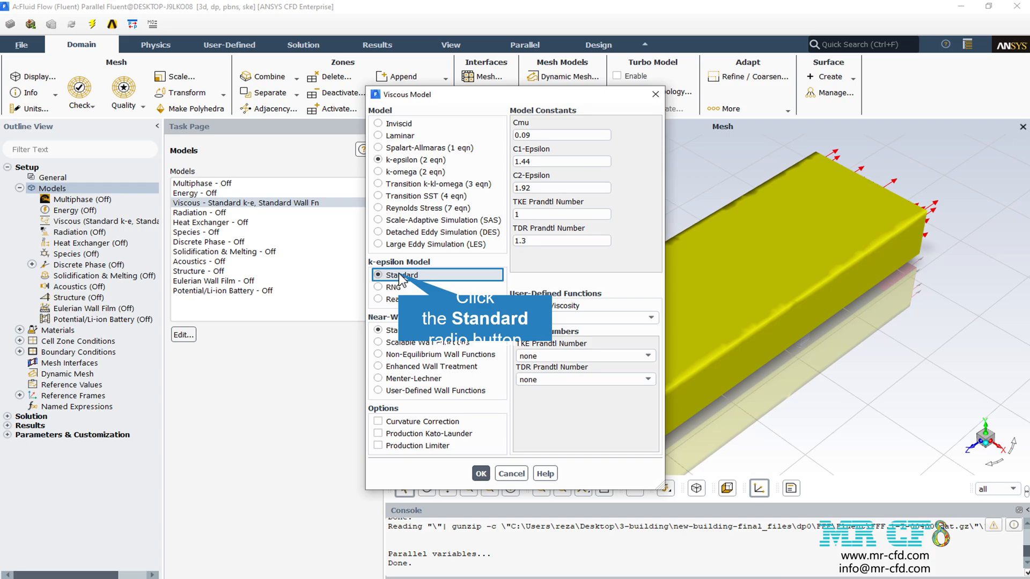
pyautogui.click(410, 331)
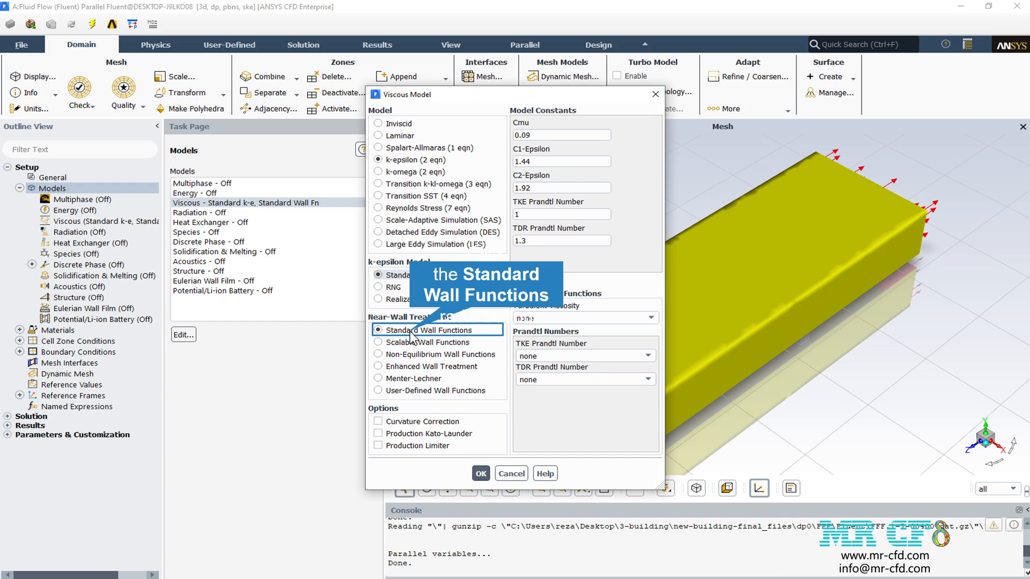
pyautogui.click(479, 474)
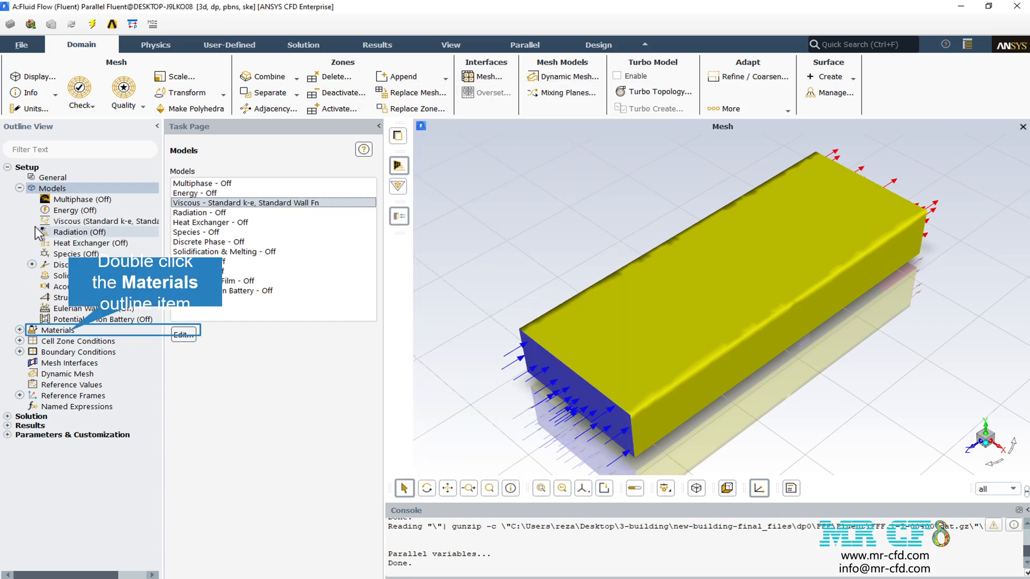
# - Review the materials list and accept the operating conditions with an operating pressure of 101325 pascal
pyautogui.doubleClick(56, 331)
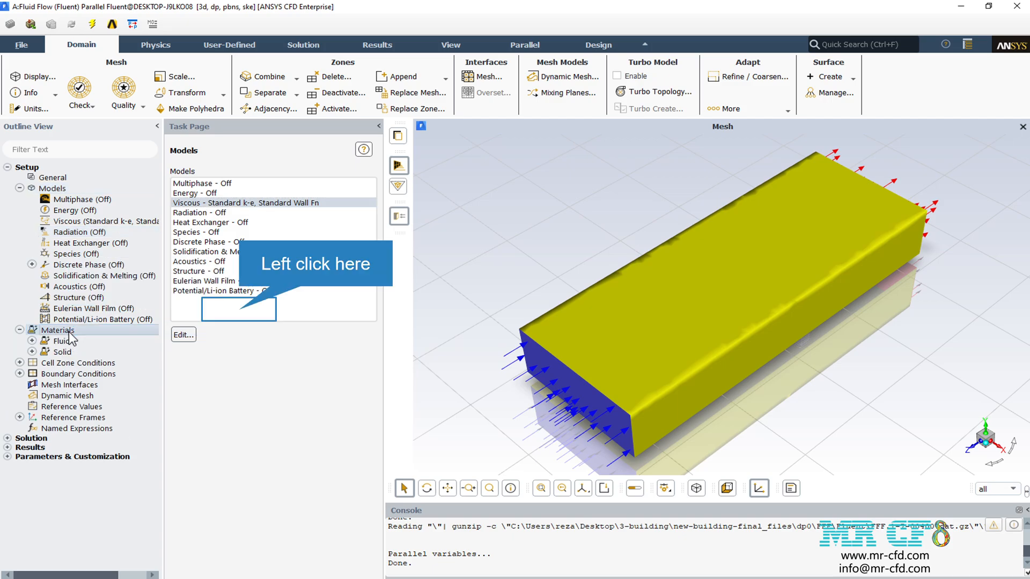
pyautogui.click(239, 309)
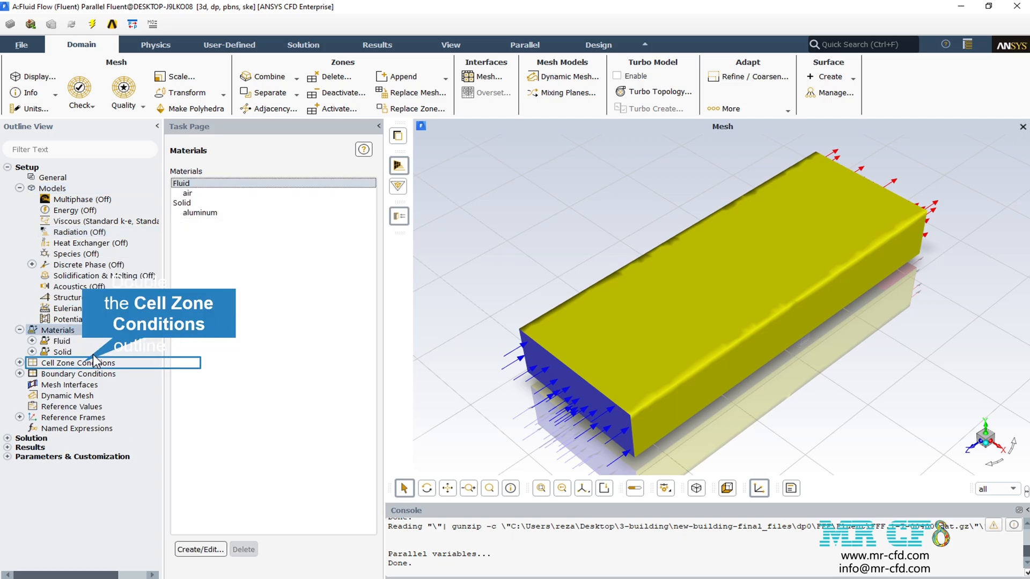
pyautogui.doubleClick(83, 364)
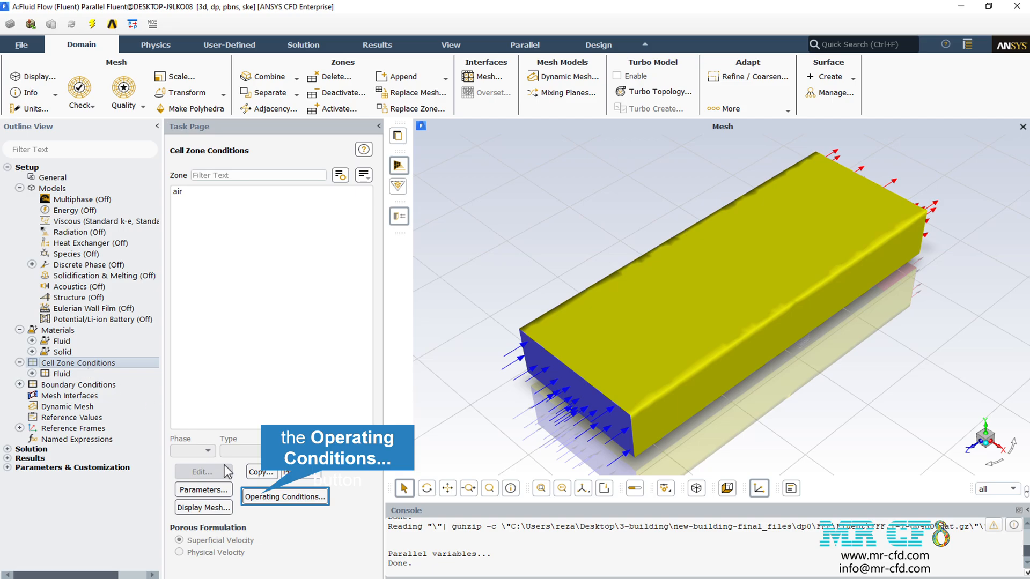
pyautogui.click(260, 494)
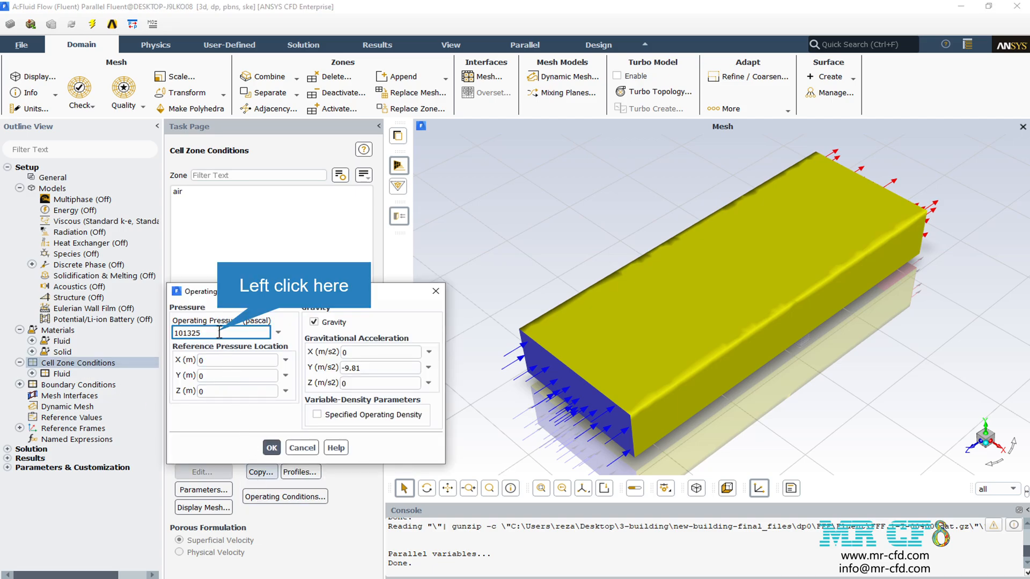
pyautogui.click(268, 446)
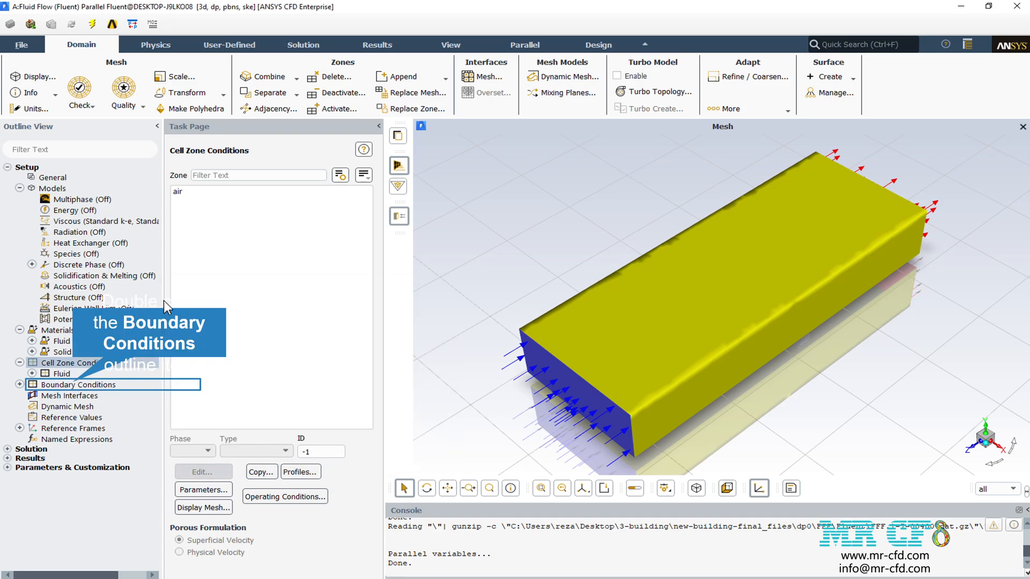
# - Highlight the ground boundary zone and apply a stationary wall with the No Slip shear condition to it
pyautogui.doubleClick(74, 385)
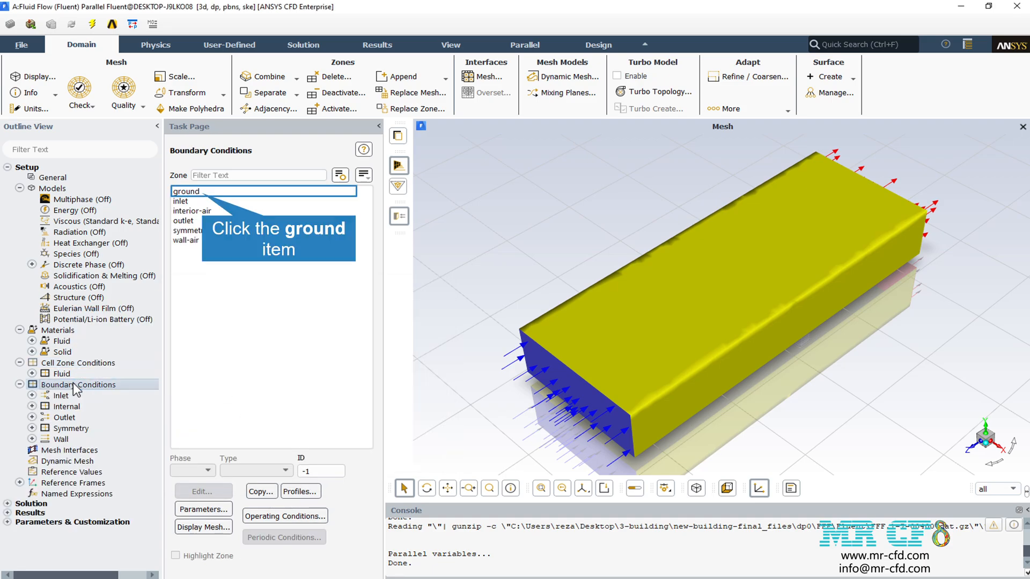
pyautogui.click(192, 192)
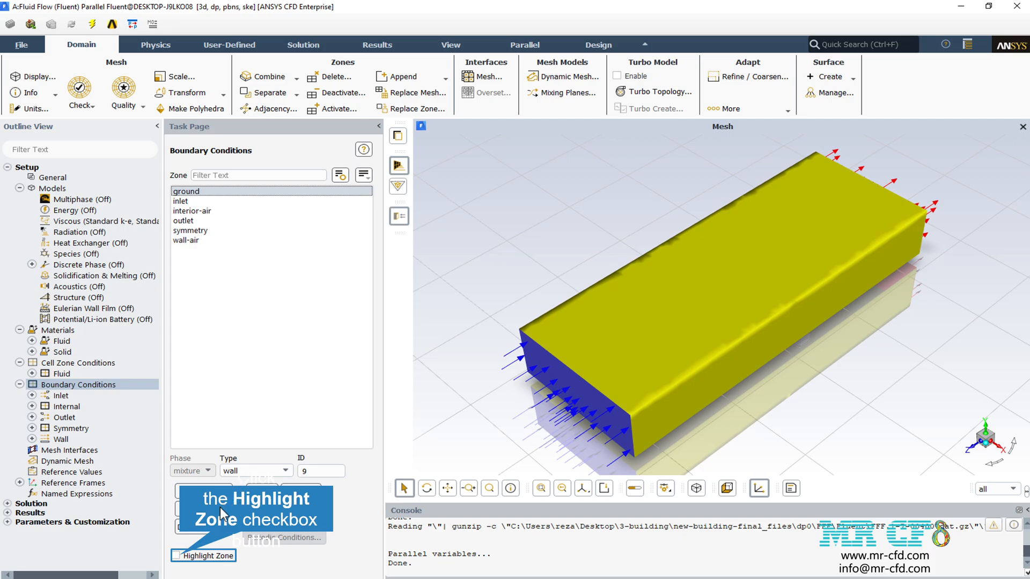
pyautogui.click(180, 556)
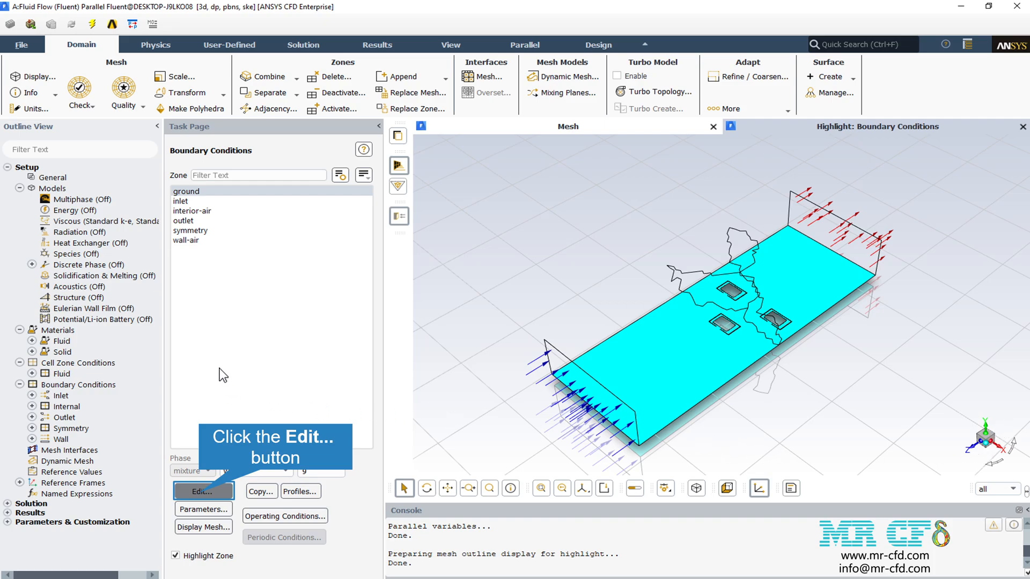
pyautogui.click(202, 492)
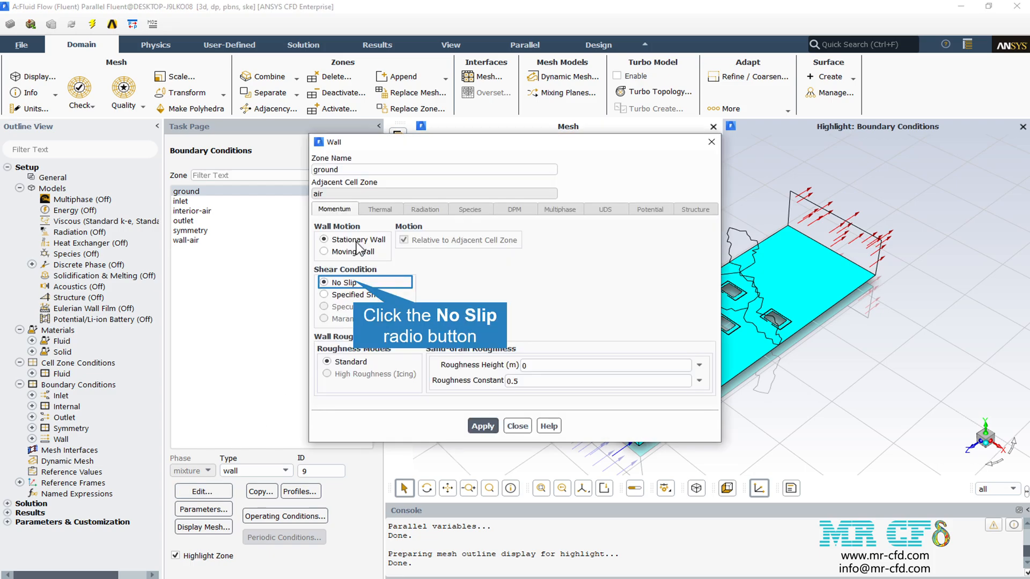
pyautogui.click(353, 279)
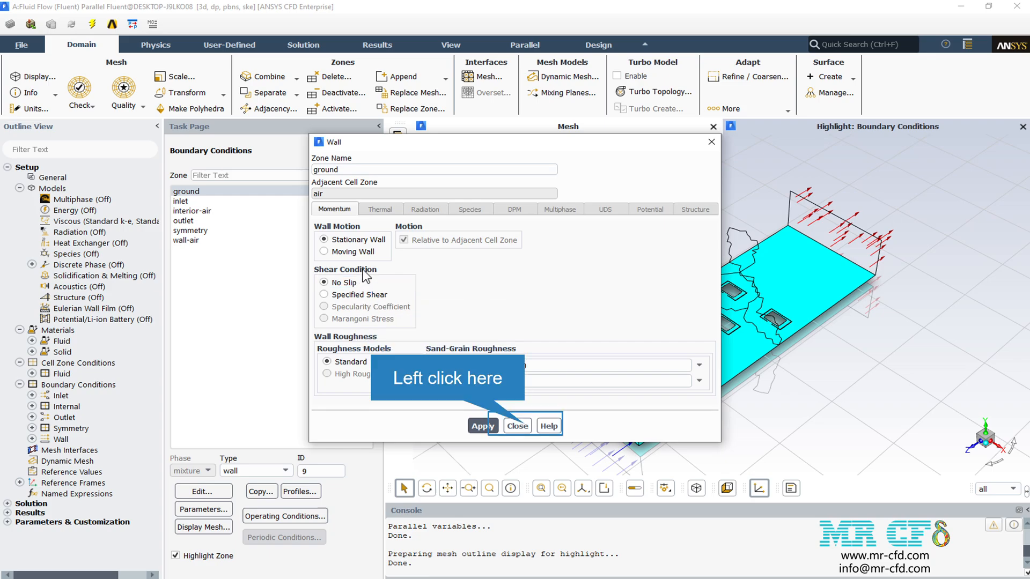
pyautogui.click(482, 426)
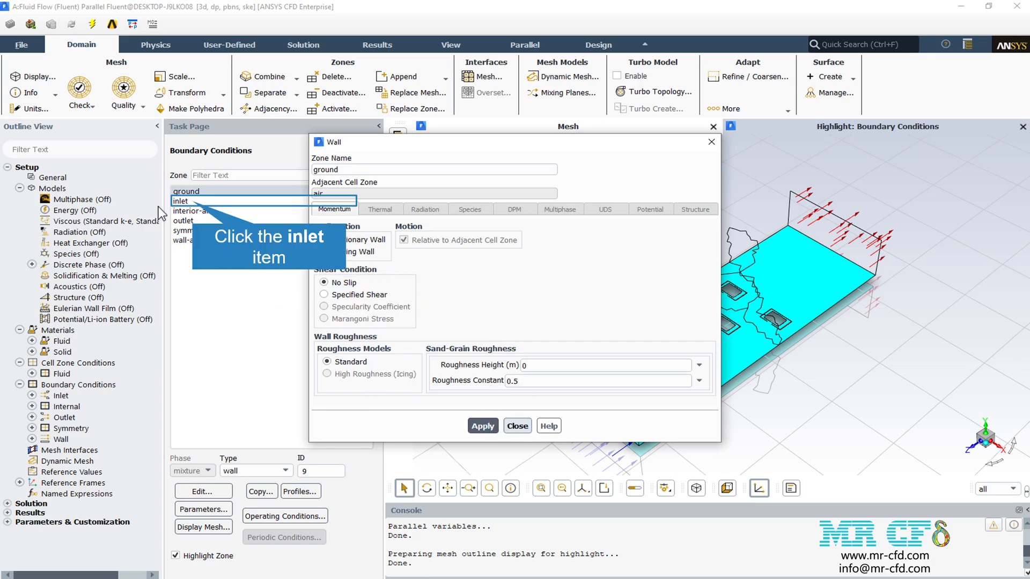
# - Set the inlet boundary's velocity magnitude to 5 m/s, normal to the boundary
pyautogui.click(183, 201)
pyautogui.click(221, 491)
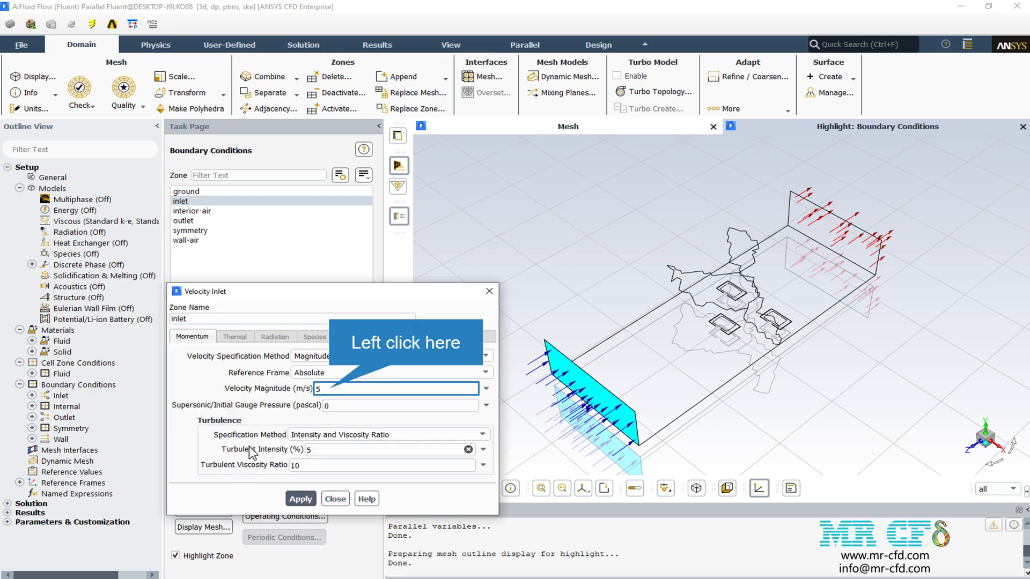
pyautogui.click(331, 390)
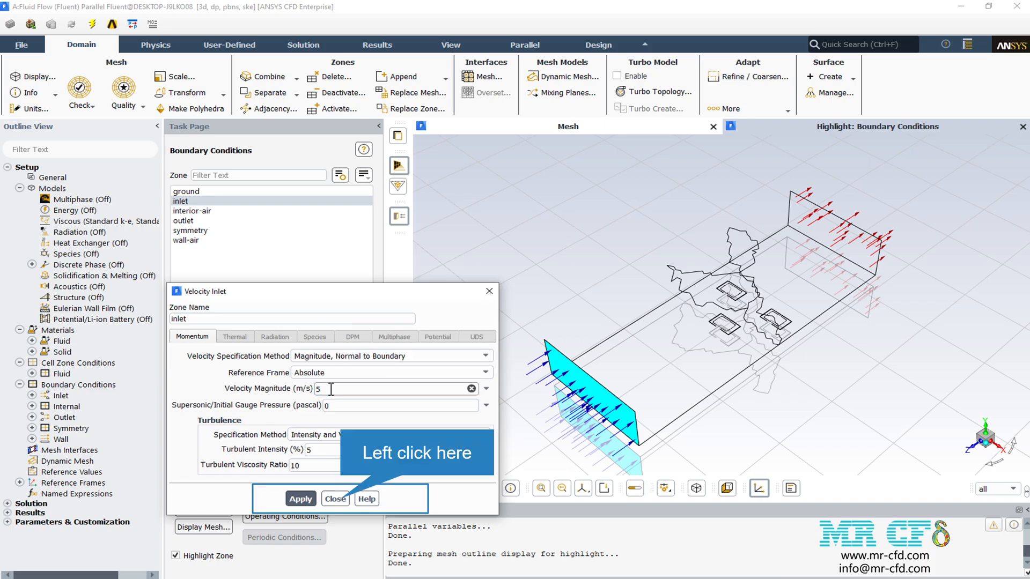
pyautogui.click(333, 499)
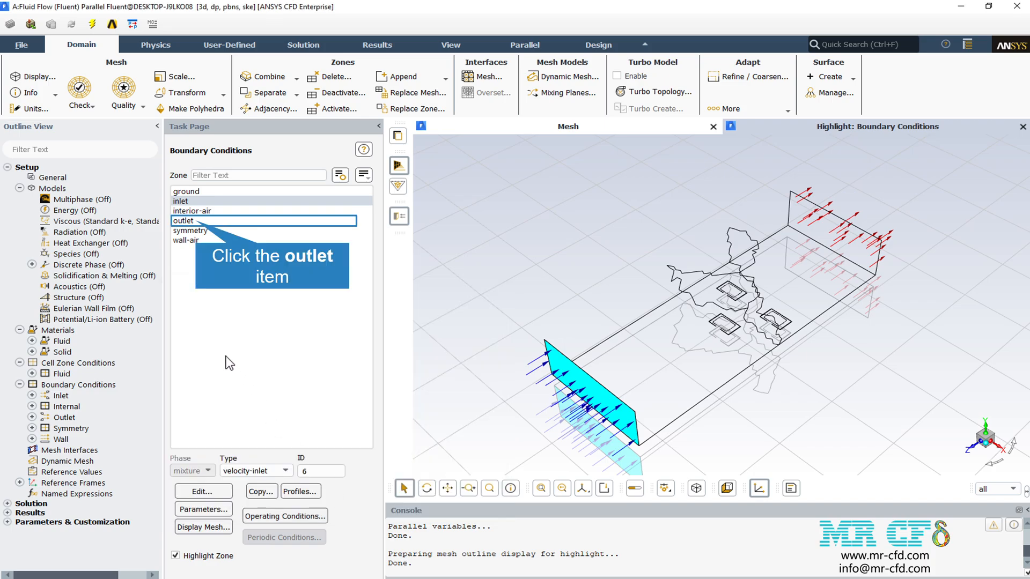
# - Set the outlet boundary's gauge pressure to 0 pascal in its pressure outlet conditions
pyautogui.click(199, 221)
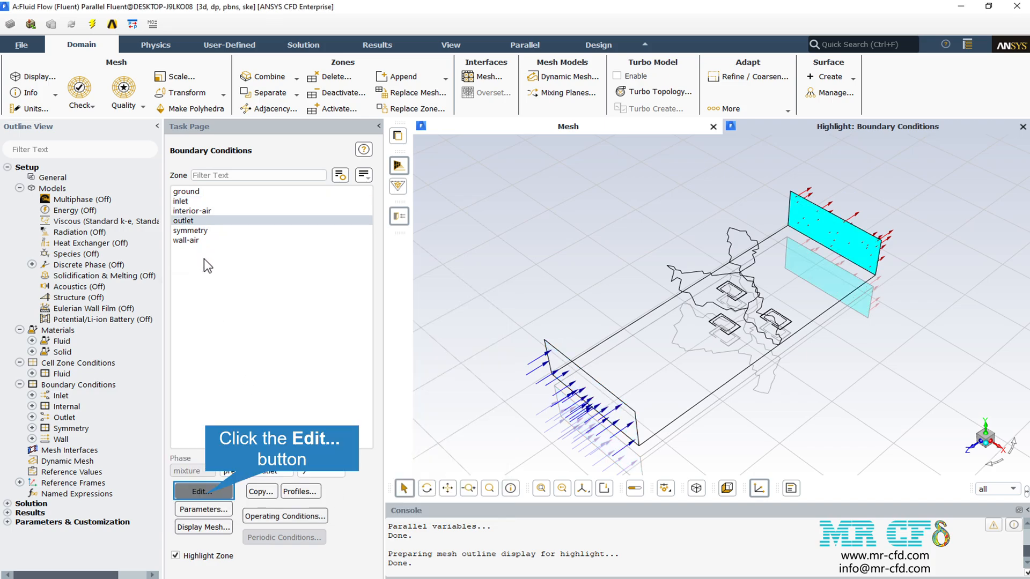
pyautogui.click(207, 493)
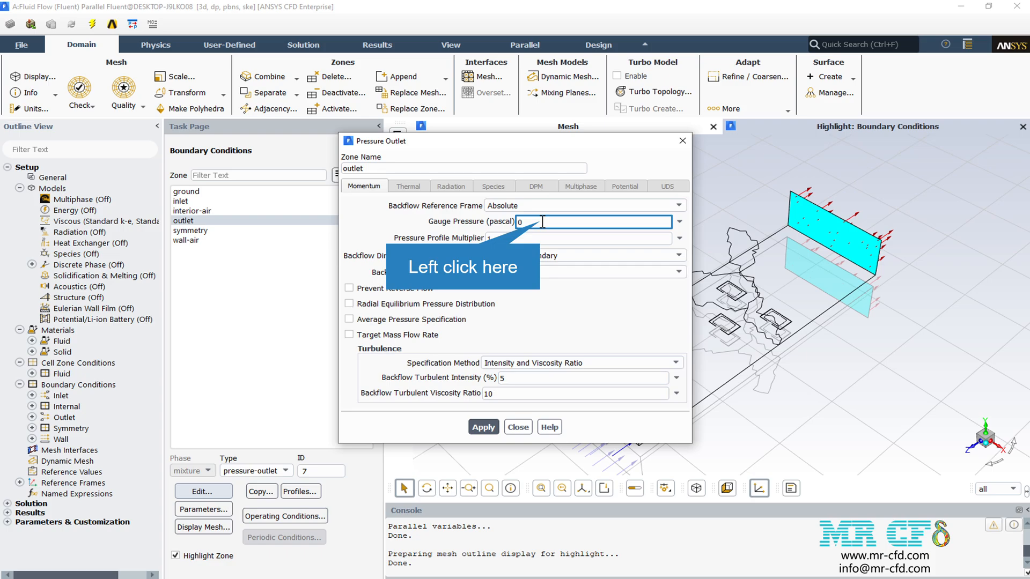
pyautogui.click(506, 428)
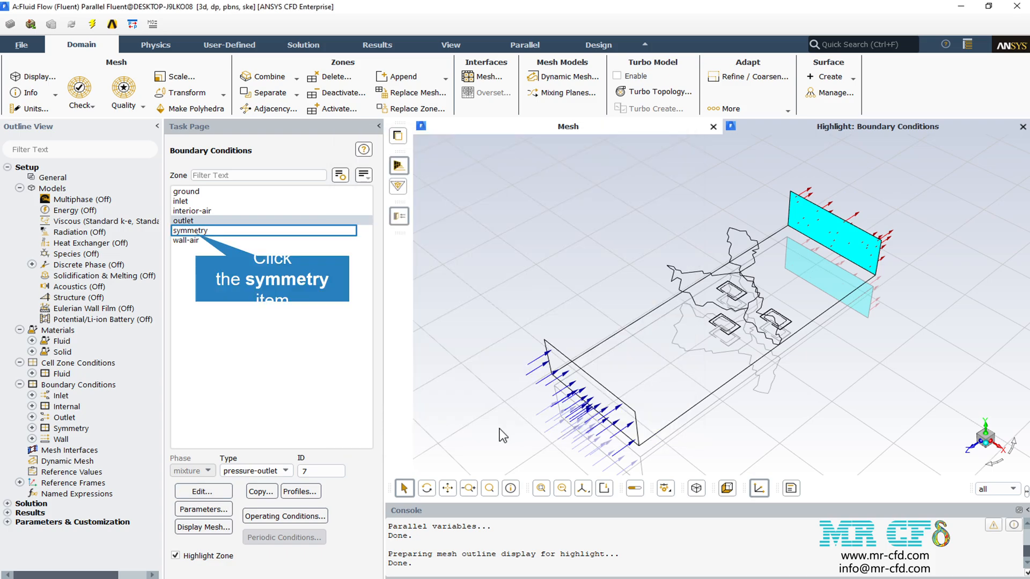
# - Select the symmetry boundary zone and use symmetry as its boundary type
pyautogui.click(189, 230)
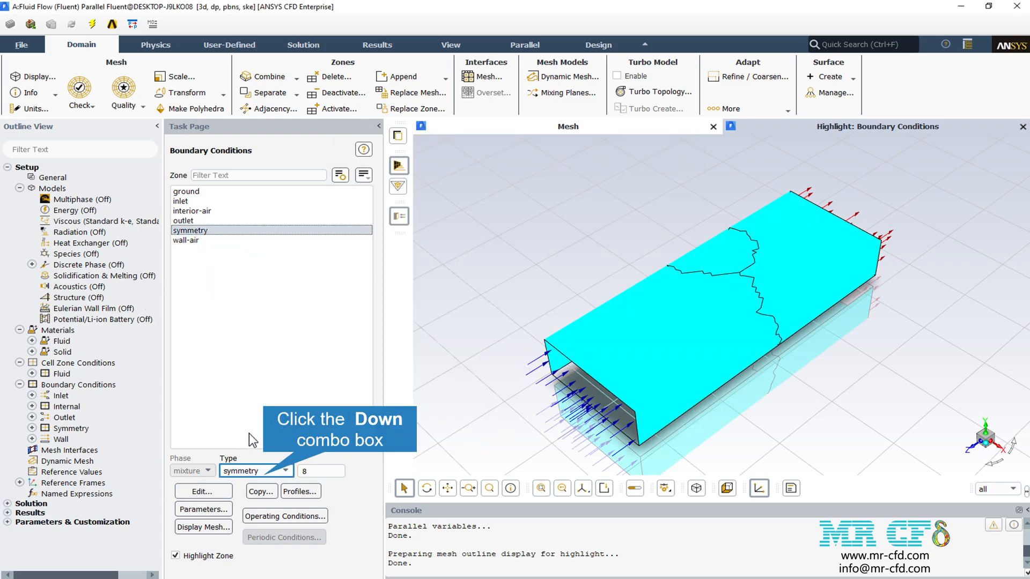
pyautogui.click(263, 474)
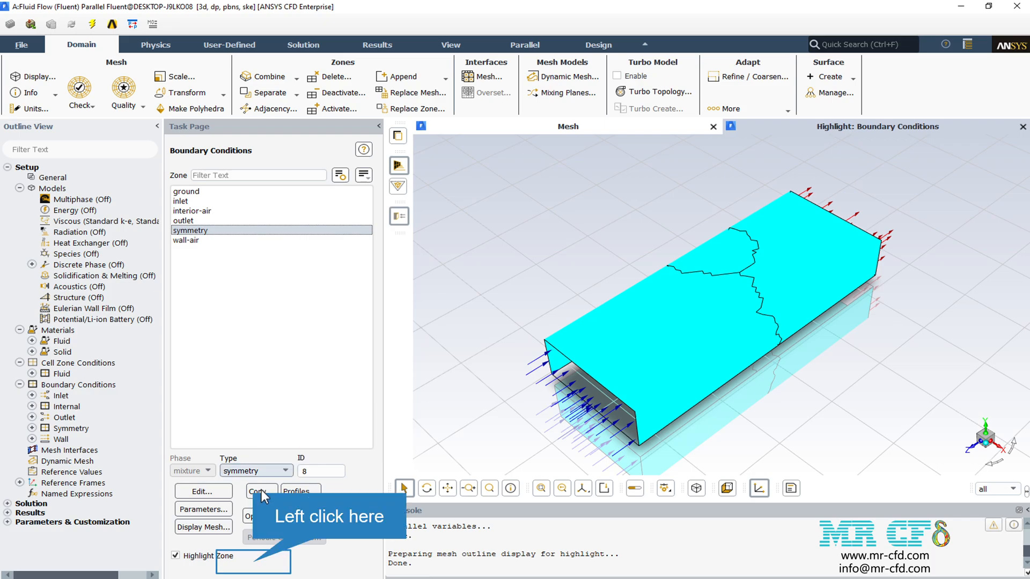
pyautogui.click(253, 562)
pyautogui.click(295, 345)
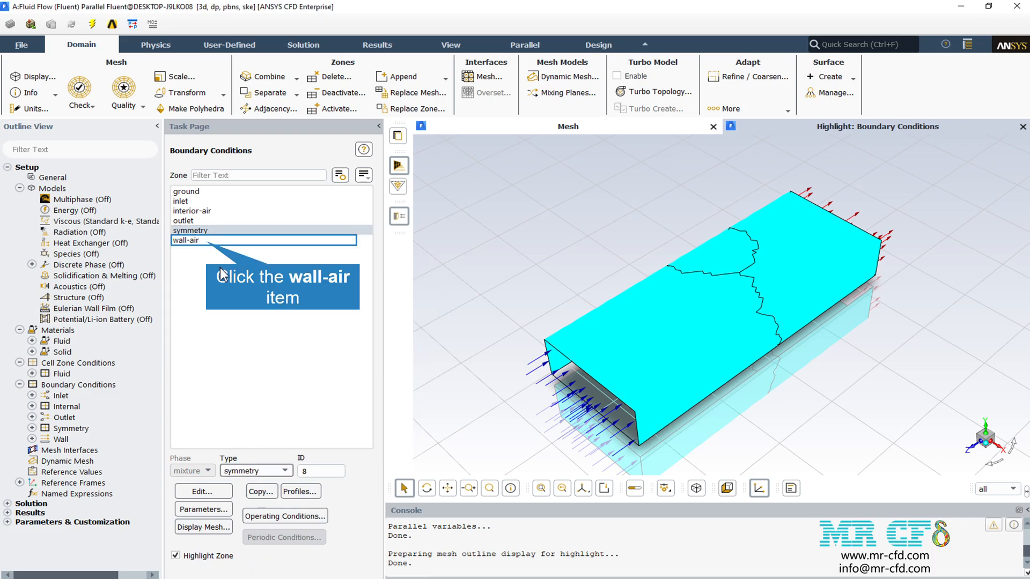
# - Open the wall conditions of the wall-air boundary zone that covers the three buildings
pyautogui.click(207, 241)
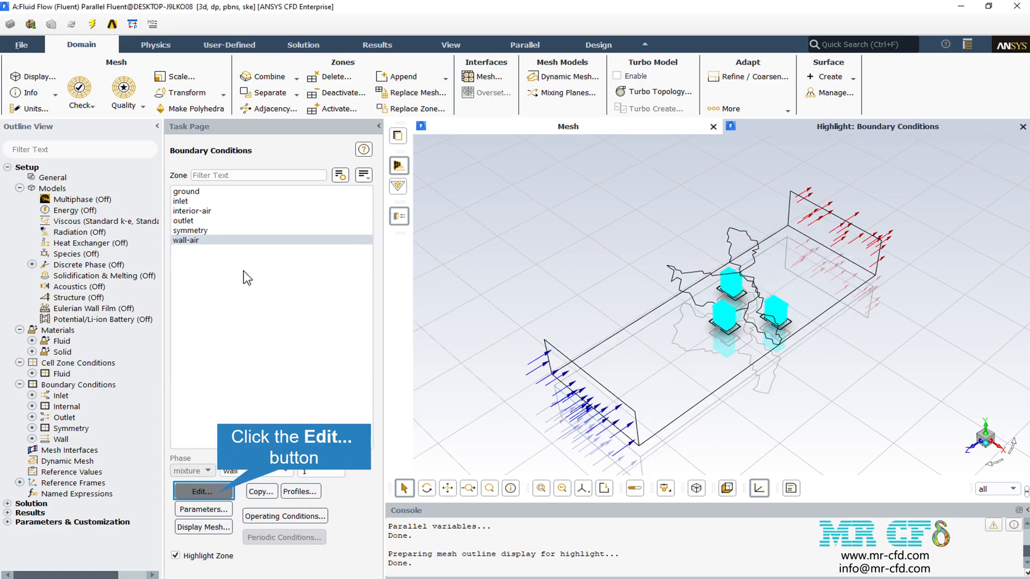
pyautogui.click(220, 492)
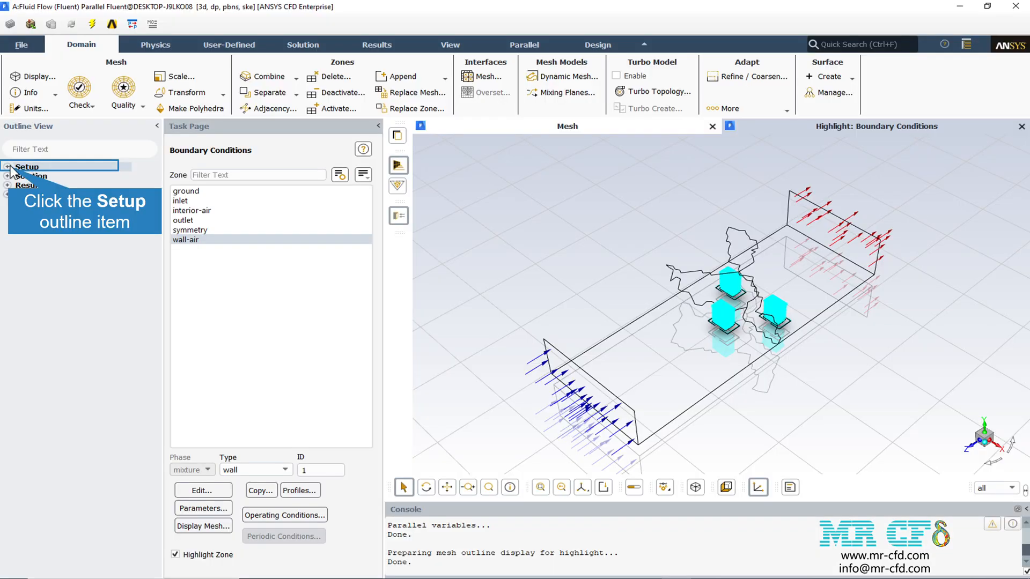
# - Review the solution methods and the under-relaxation factors in the solution controls
pyautogui.click(7, 167)
pyautogui.click(8, 176)
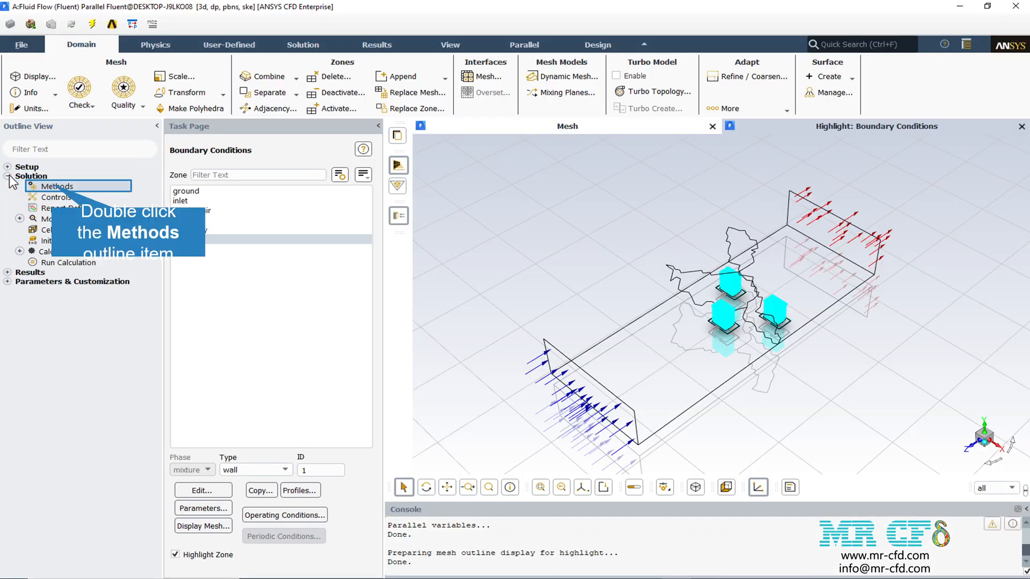
pyautogui.doubleClick(52, 185)
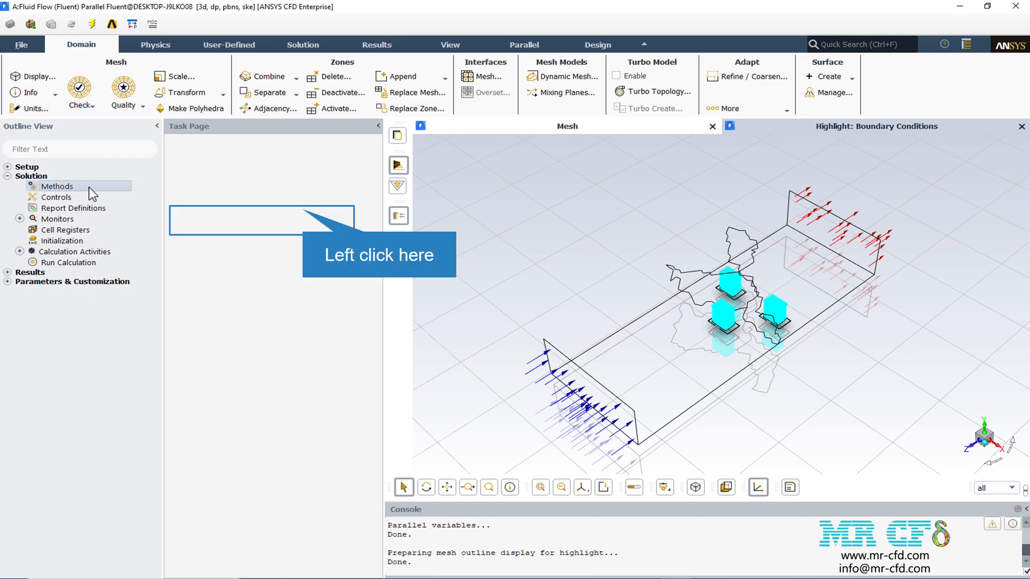
pyautogui.click(303, 210)
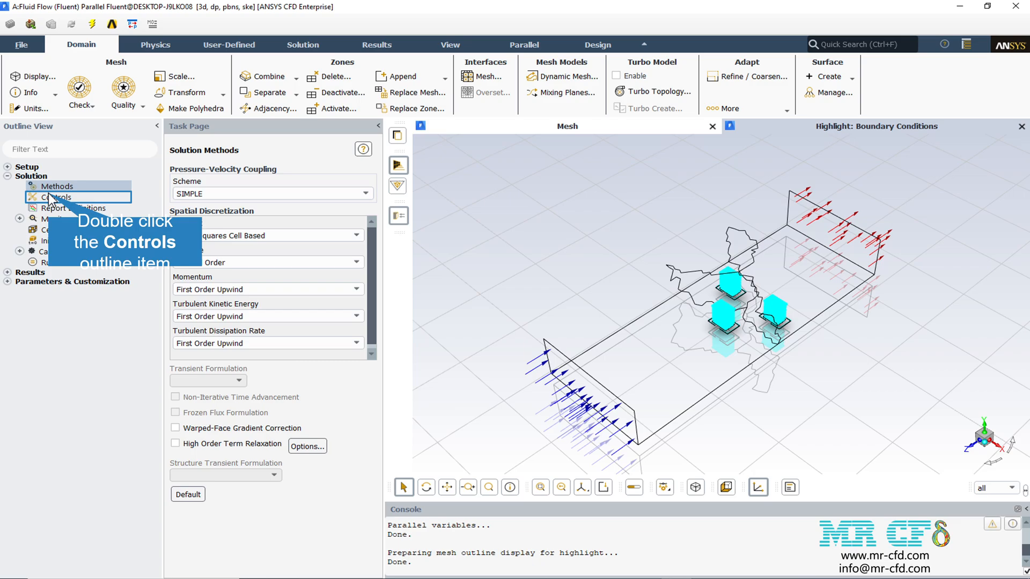
pyautogui.doubleClick(53, 197)
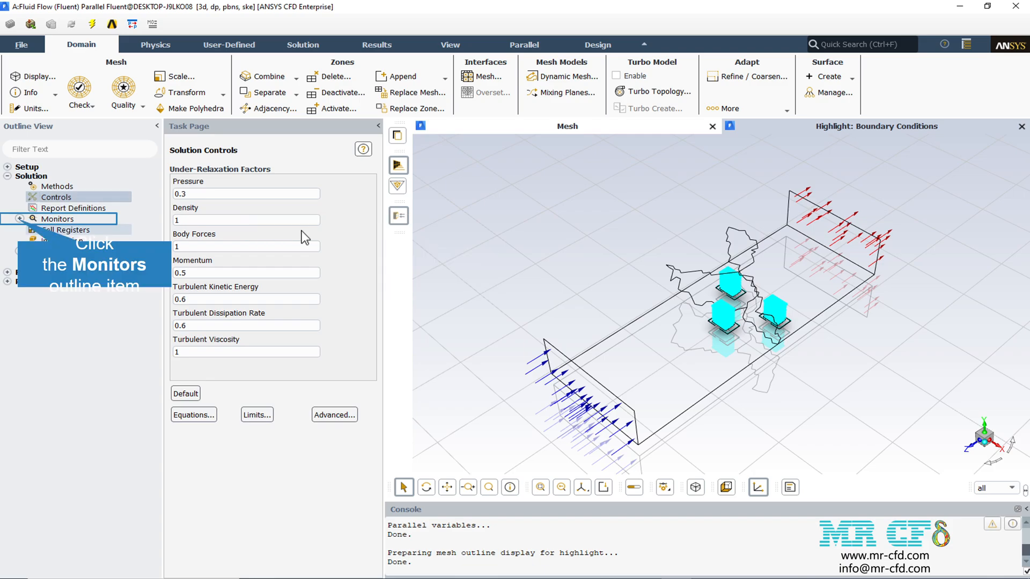
# - Accept the residual monitors with 0.001 as the absolute criterion for continuity, velocities, k and epsilon
pyautogui.click(19, 219)
pyautogui.doubleClick(67, 230)
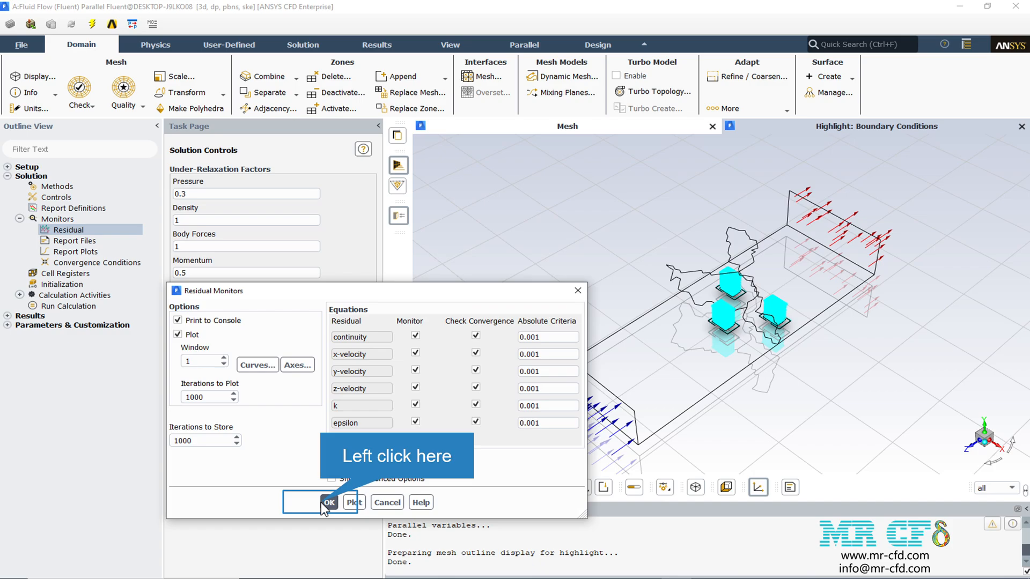
pyautogui.click(322, 503)
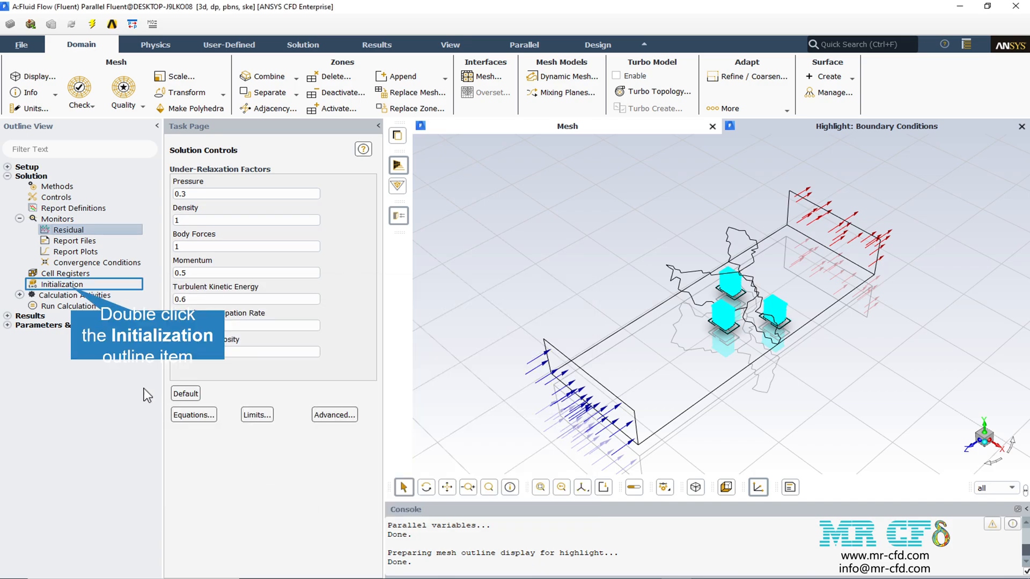
# - Choose Hybrid Initialization as the initialization method and open the run calculation settings
pyautogui.doubleClick(73, 285)
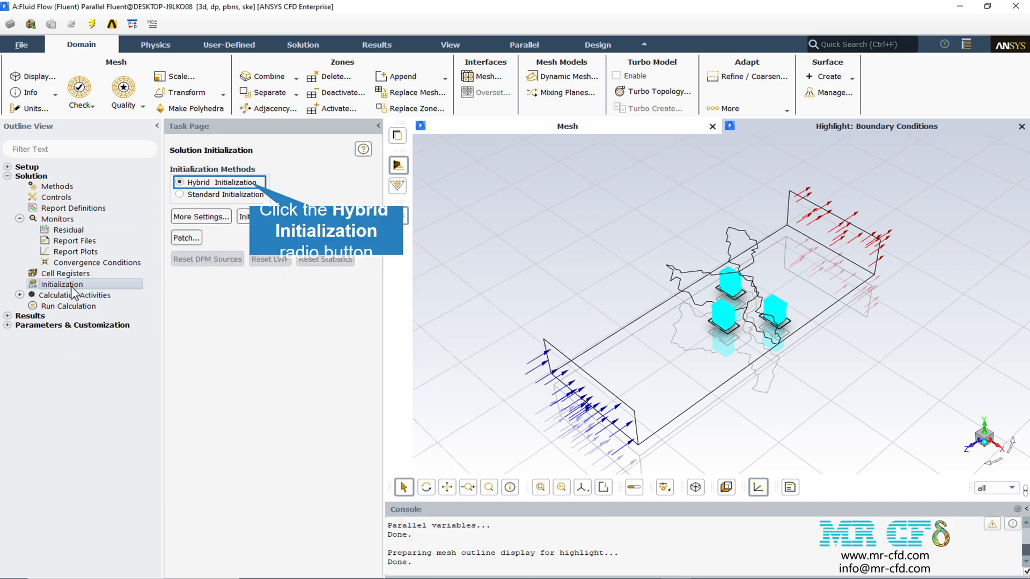
pyautogui.click(249, 181)
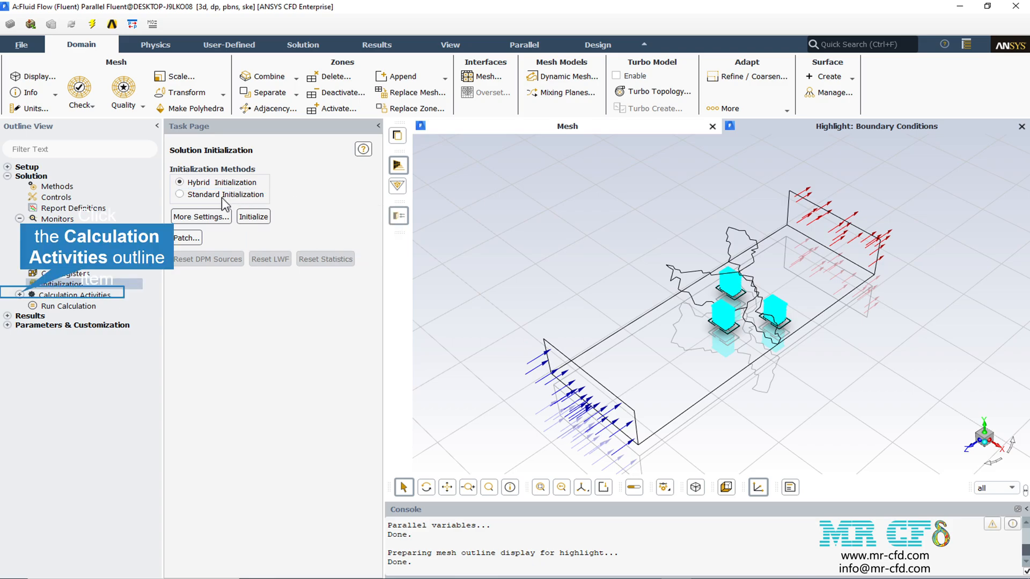
pyautogui.click(19, 295)
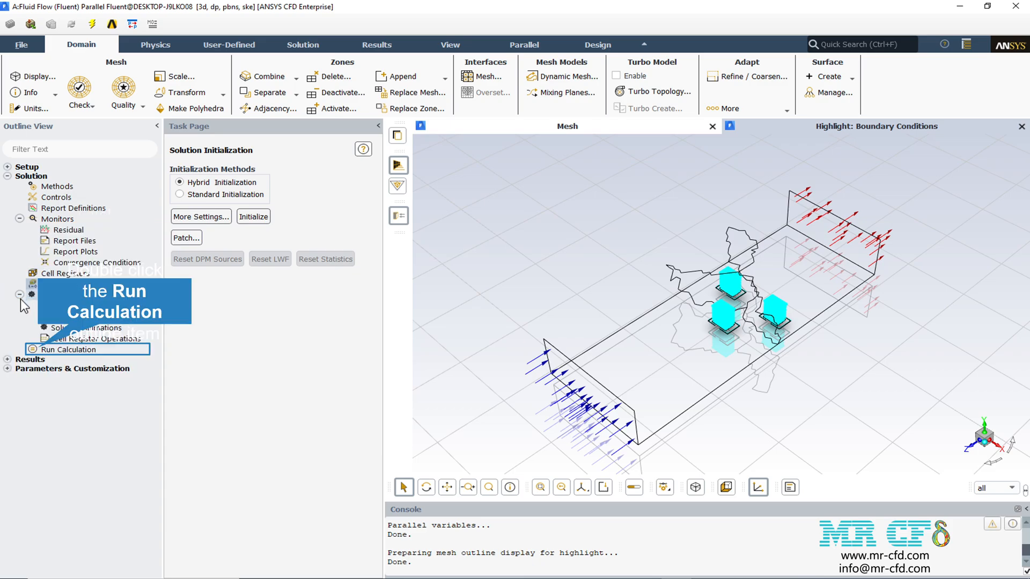
pyautogui.doubleClick(39, 350)
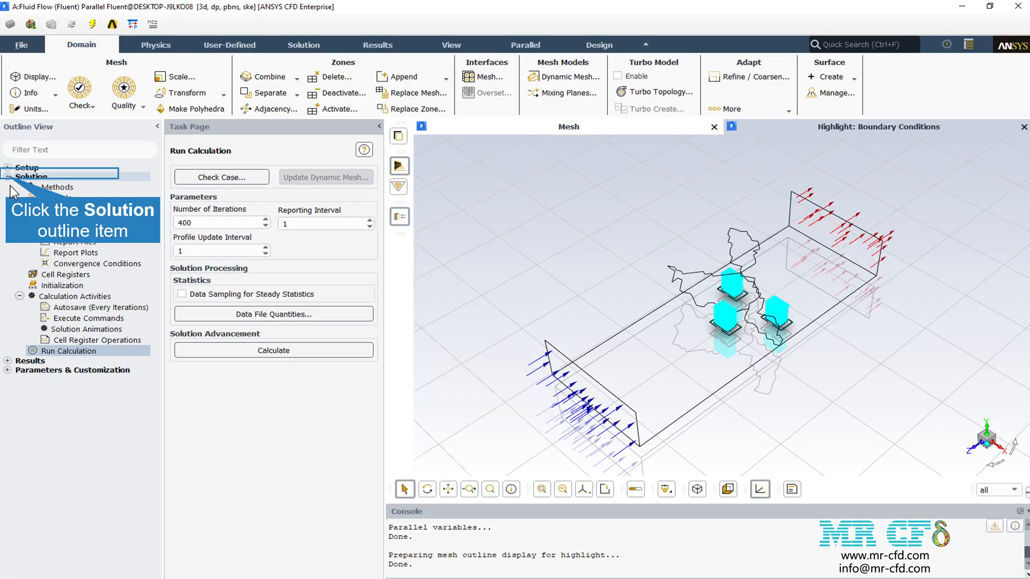
# - Display filled static pressure contours on the plane-3 surface and examine them side-on around the building
pyautogui.click(8, 176)
pyautogui.click(7, 186)
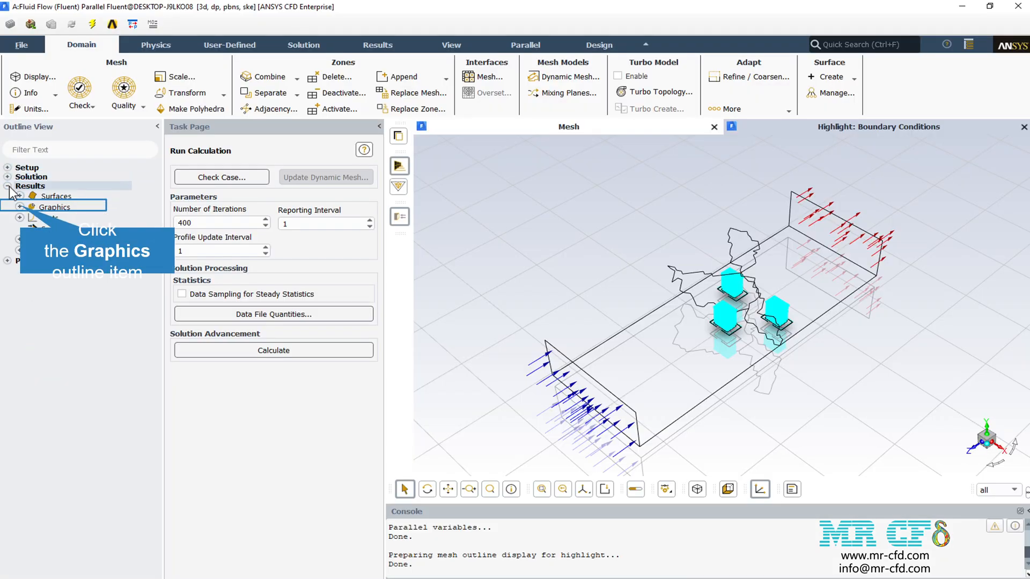
pyautogui.click(20, 207)
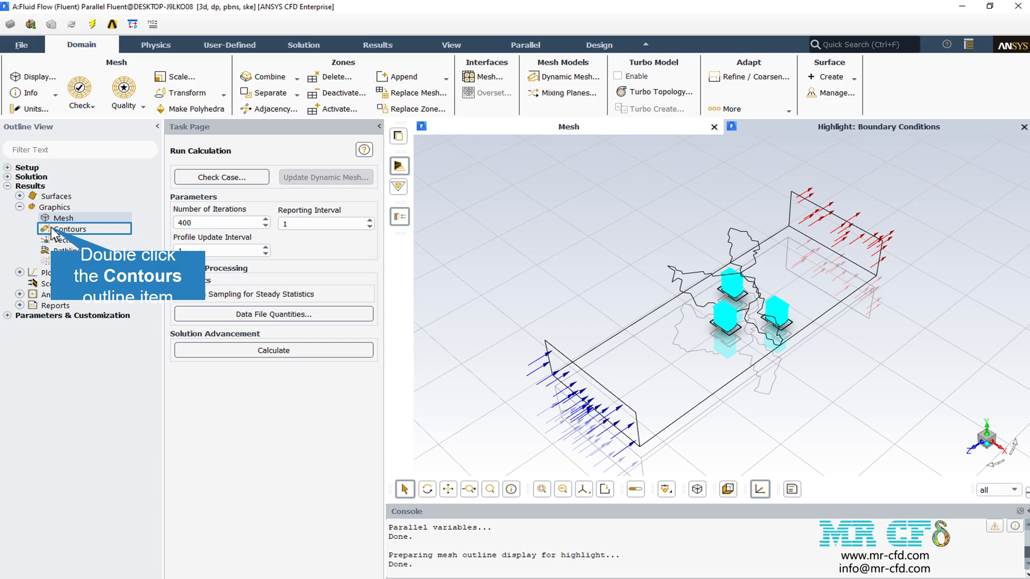
pyautogui.click(53, 229)
pyautogui.doubleClick(54, 228)
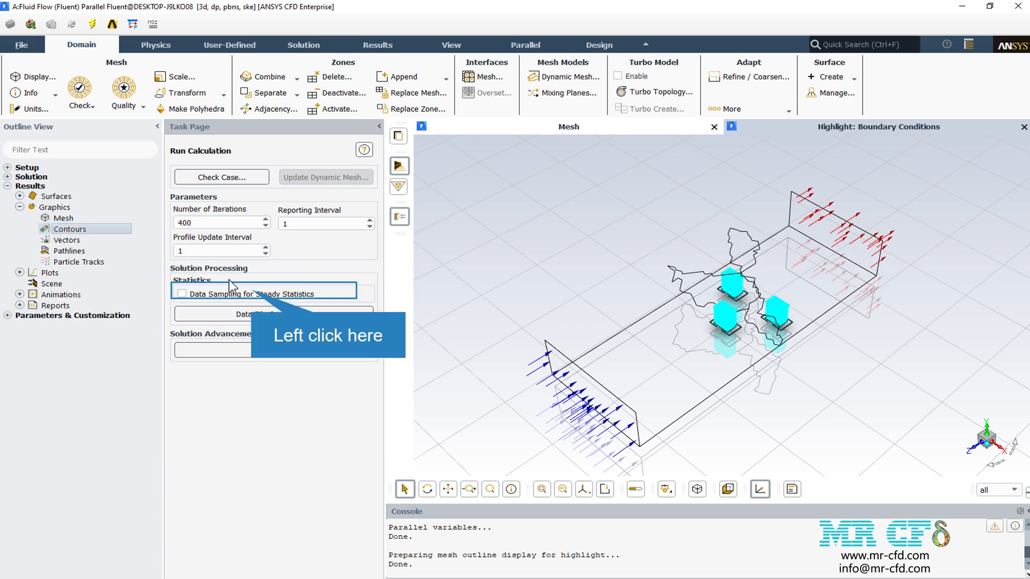
pyautogui.moveTo(233, 278); pyautogui.dragTo(171, 228)
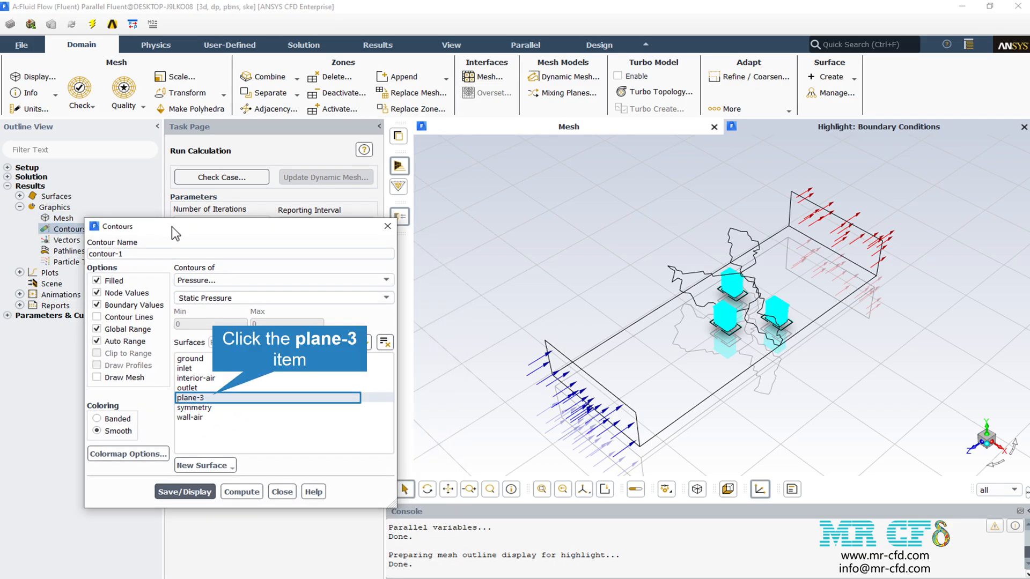
pyautogui.click(213, 396)
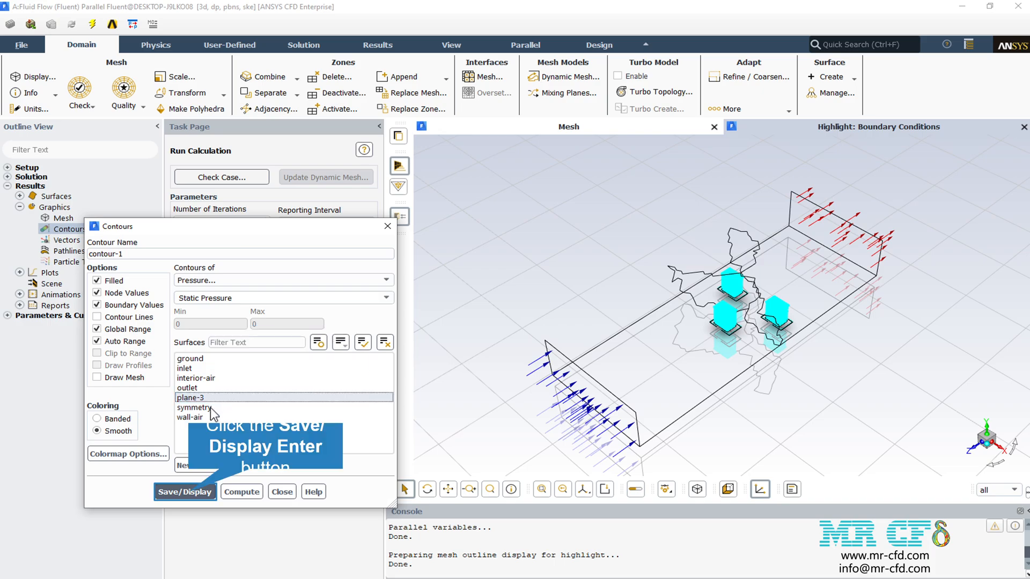
pyautogui.click(190, 491)
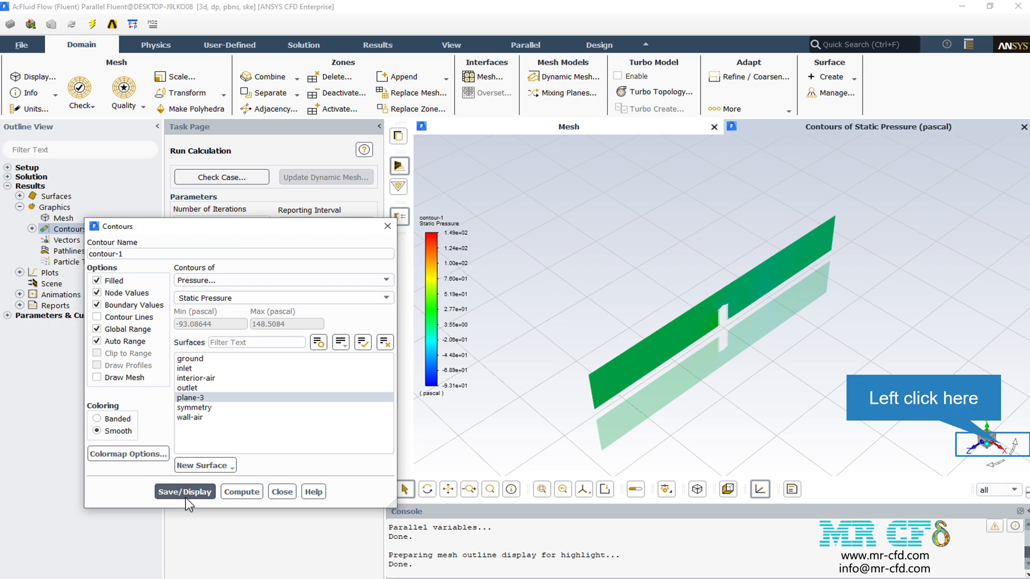
pyautogui.click(185, 493)
pyautogui.click(987, 446)
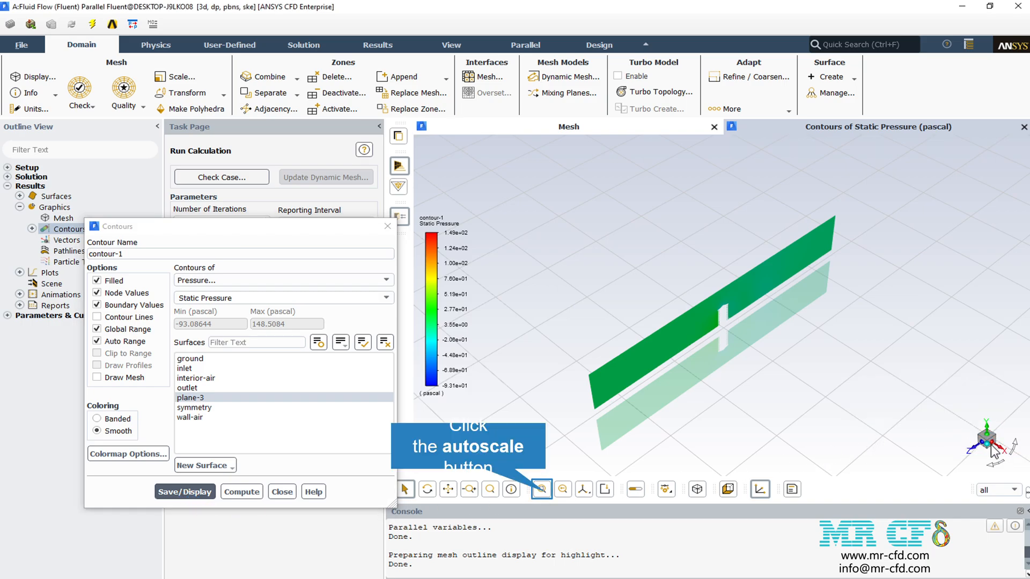
pyautogui.click(542, 490)
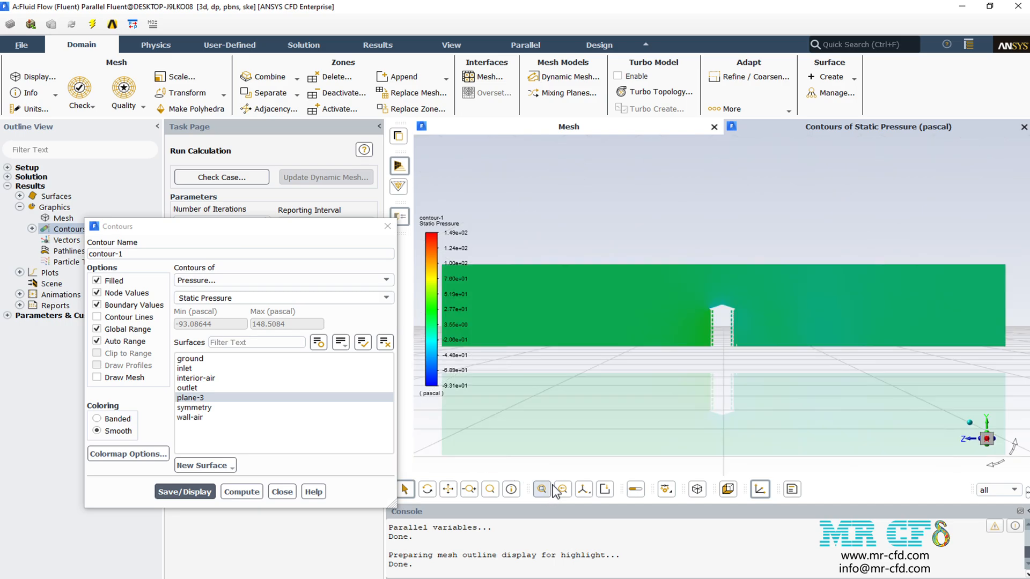
pyautogui.scroll(5, 739, 330)
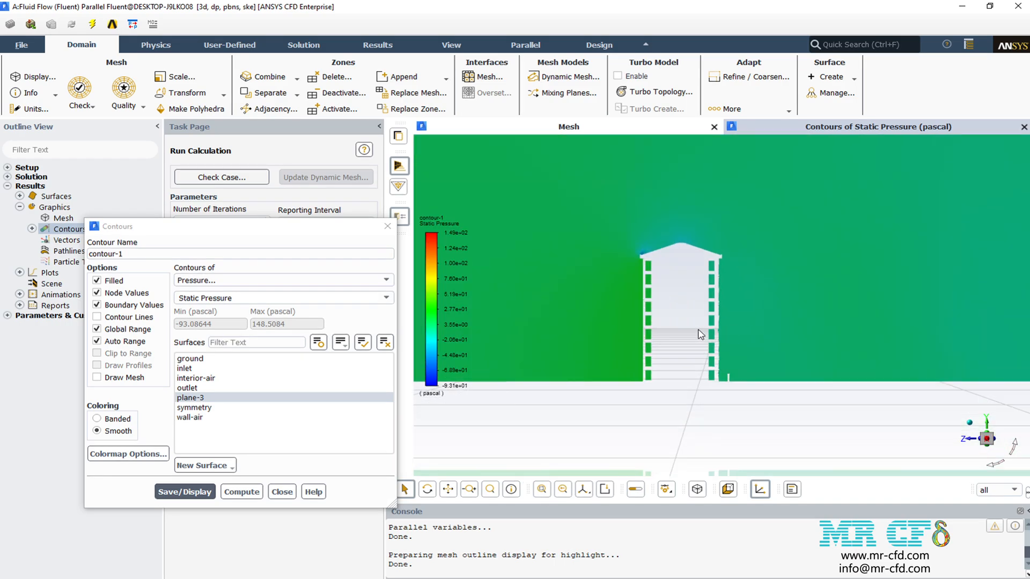
# - Change the plane-3 contour variable to velocity magnitude and display it
pyautogui.click(242, 281)
pyautogui.click(218, 347)
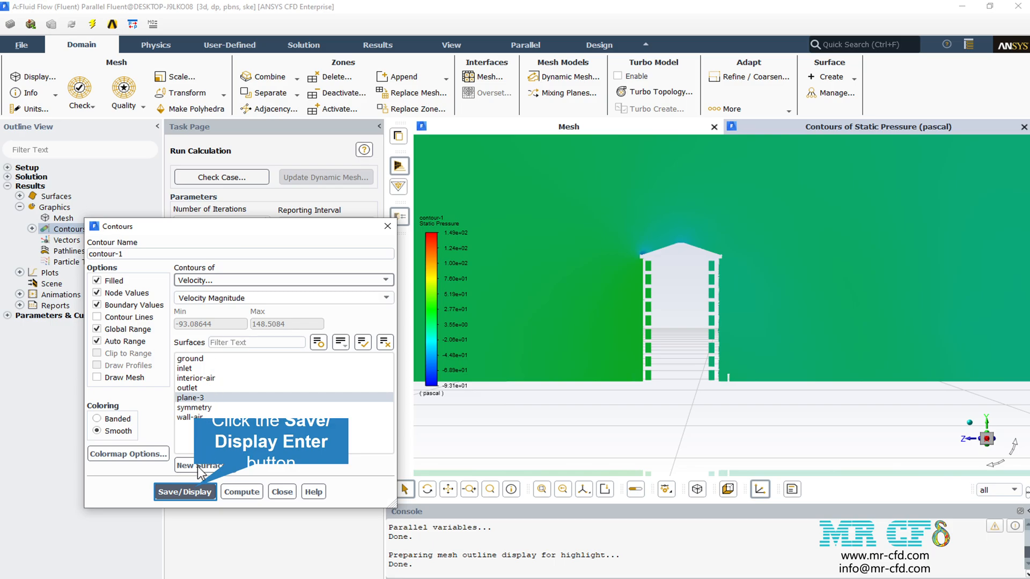
pyautogui.click(184, 491)
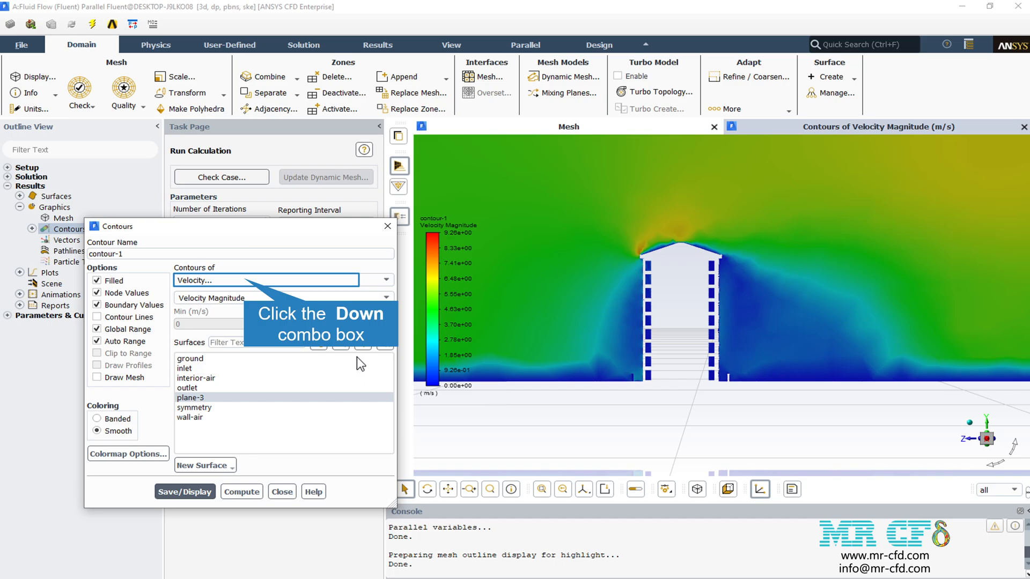
# - Display contours of turbulent kinetic energy (k) on plane-3
pyautogui.click(244, 279)
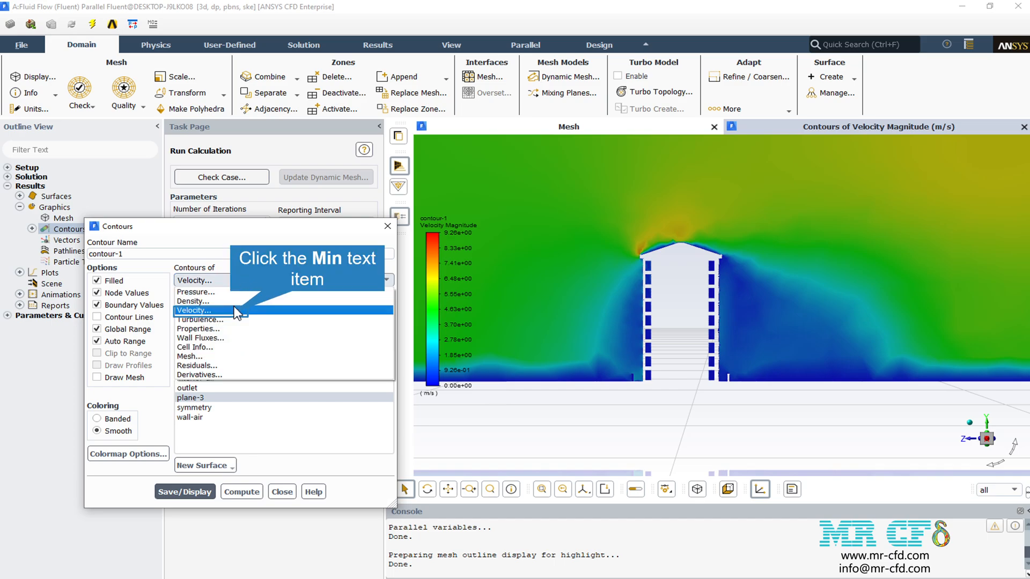
pyautogui.click(235, 320)
pyautogui.click(191, 491)
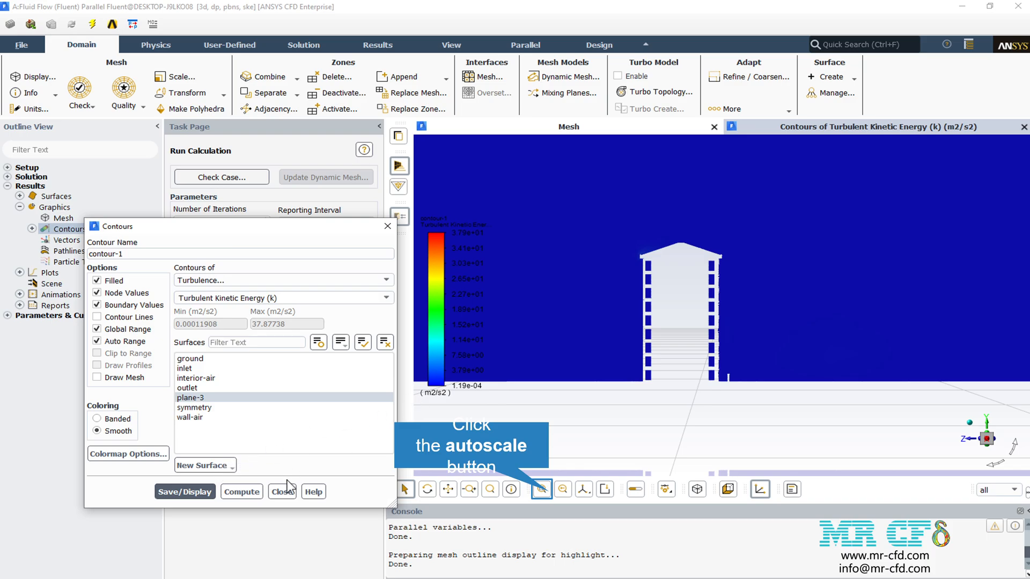
# - Turn off Global Range for the turbulent kinetic energy contour, redisplay it to inspect the roof area, and close the contour settings
pyautogui.click(542, 489)
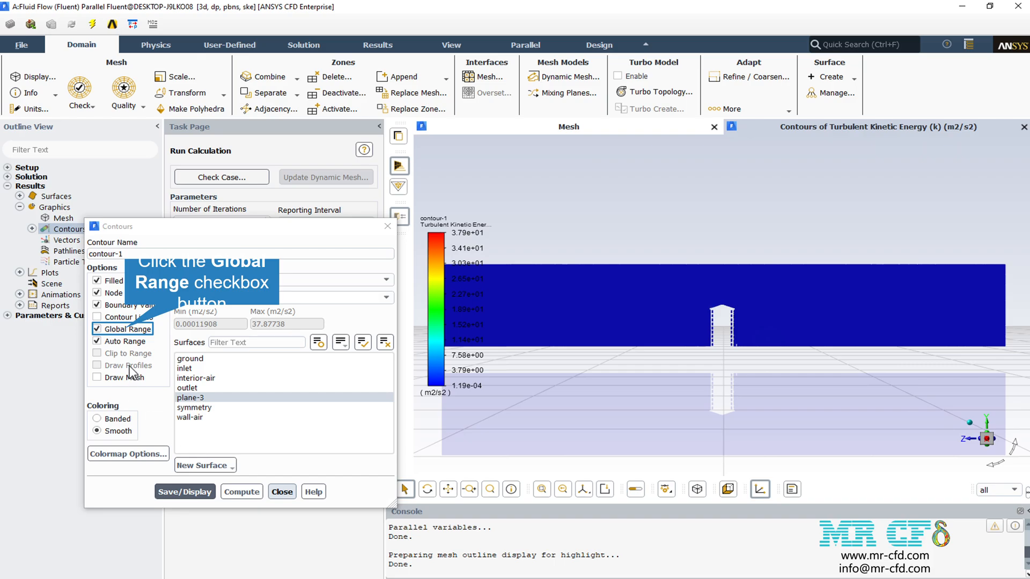
pyautogui.click(126, 331)
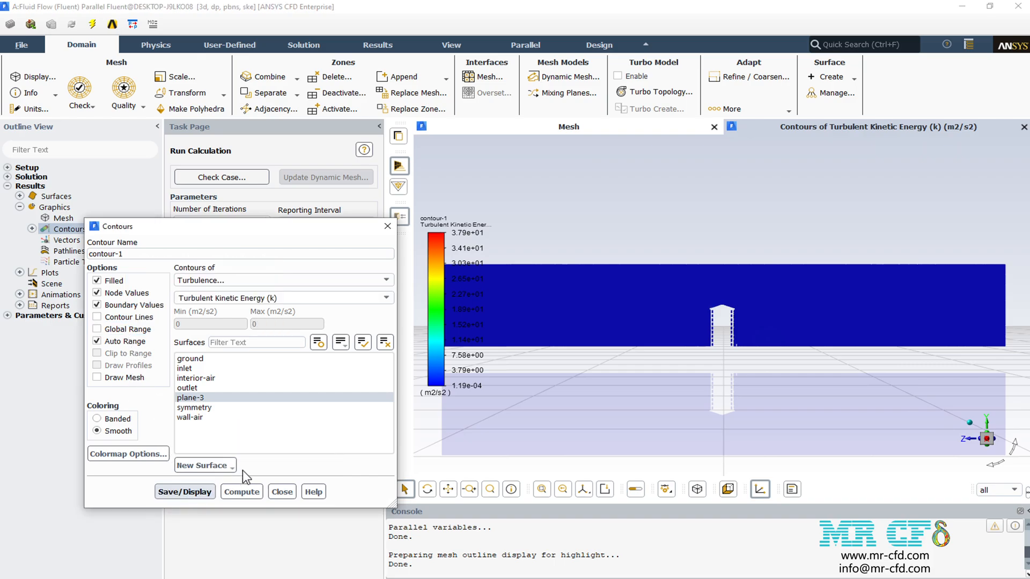
pyautogui.click(185, 492)
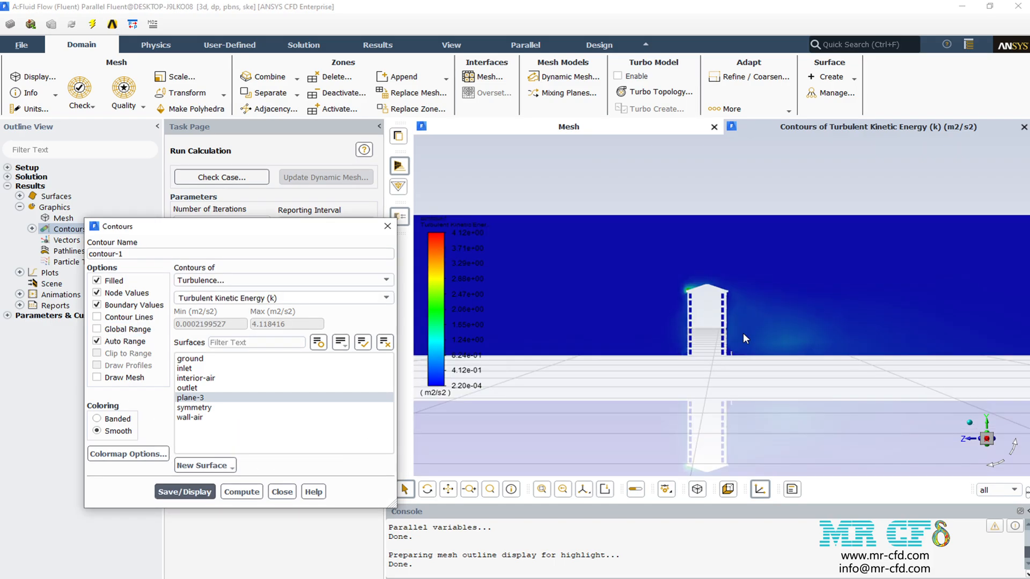
pyautogui.scroll(5, 743, 334)
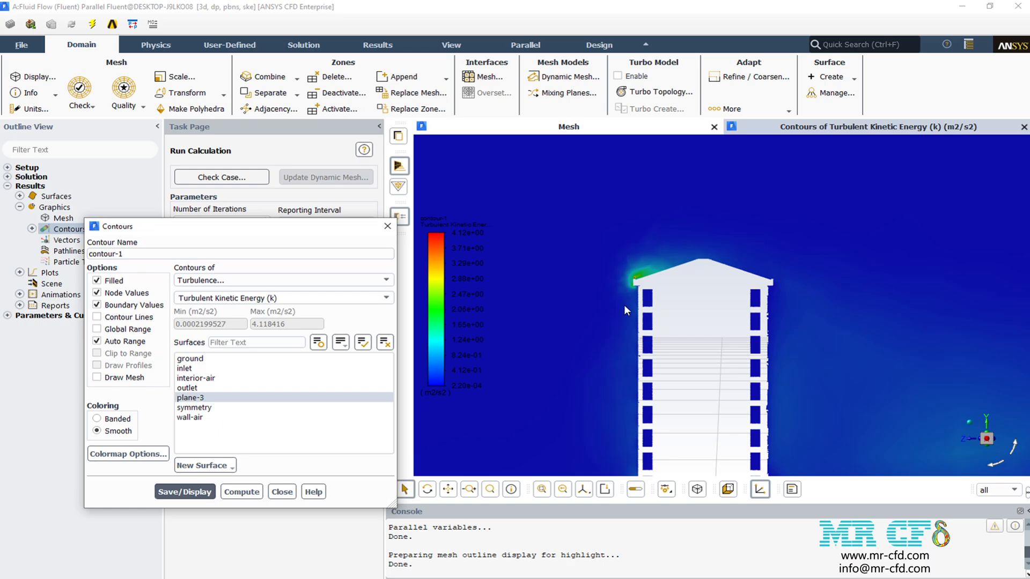
pyautogui.click(282, 491)
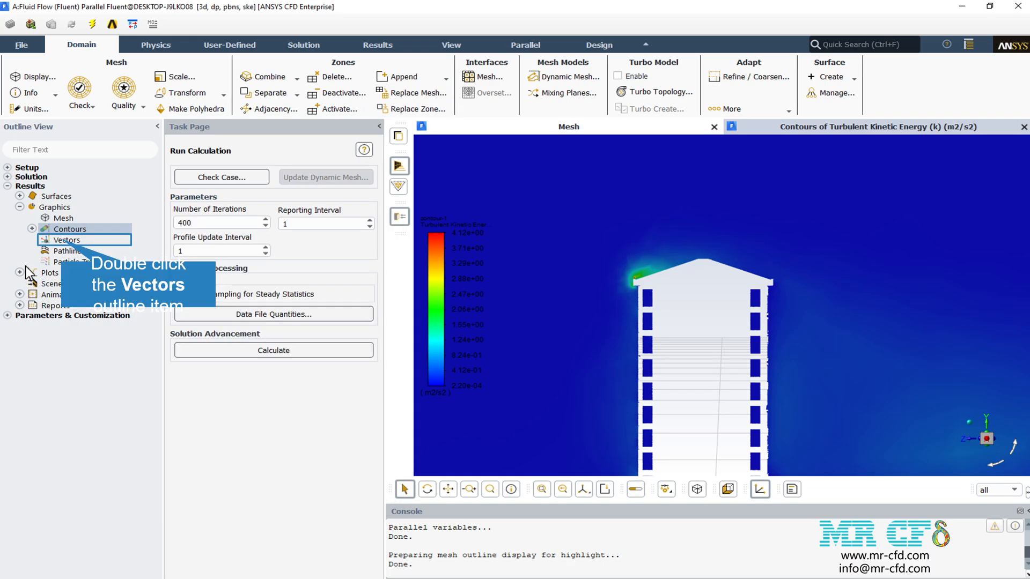
# - Display velocity vectors colored by velocity magnitude on plane-3 and examine the flow around the building
pyautogui.doubleClick(62, 241)
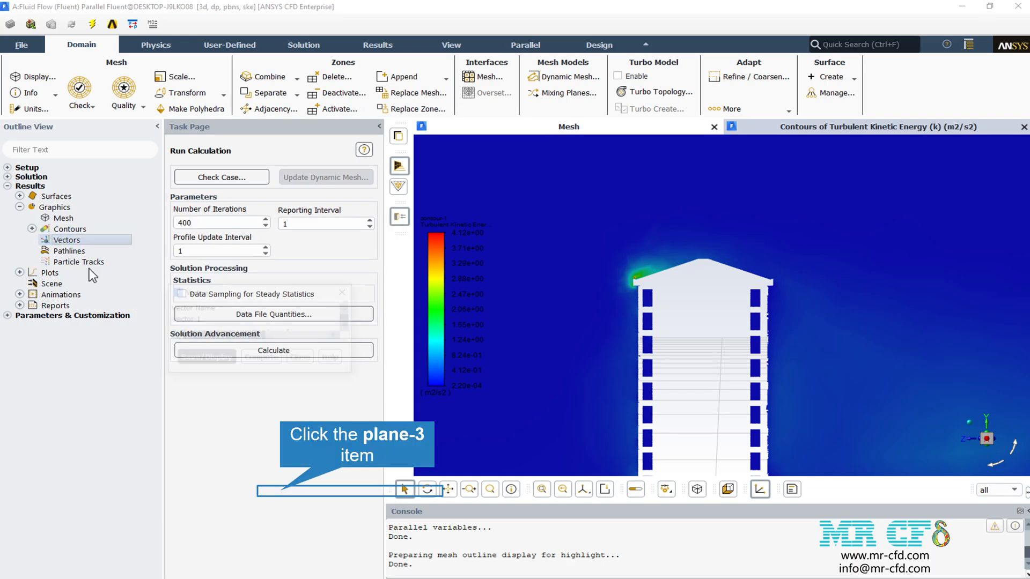
pyautogui.click(280, 491)
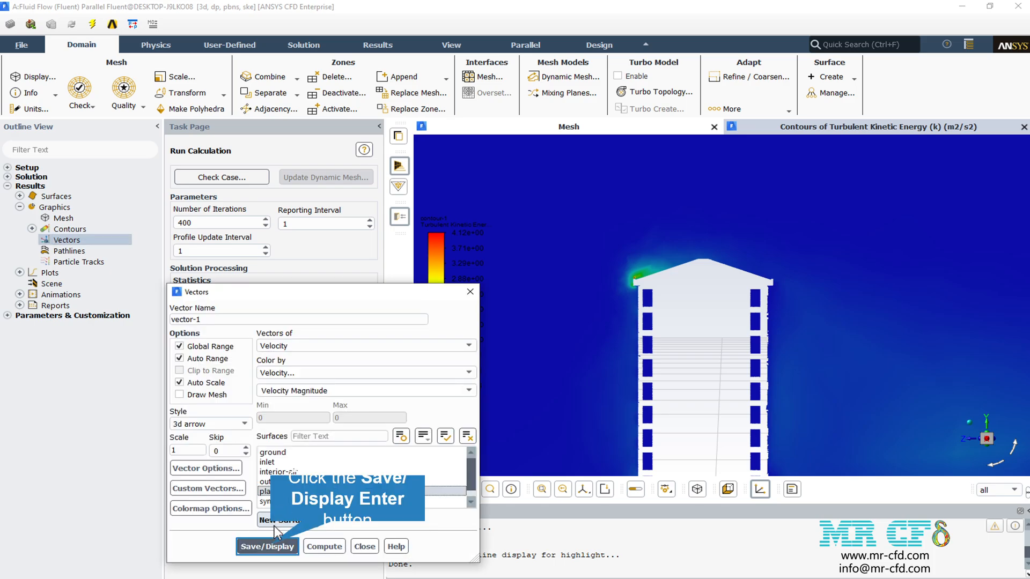
pyautogui.click(271, 544)
pyautogui.moveTo(362, 291)
pyautogui.mouseDown()
pyautogui.moveTo(308, 268)
pyautogui.moveTo(256, 217)
pyautogui.mouseUp()
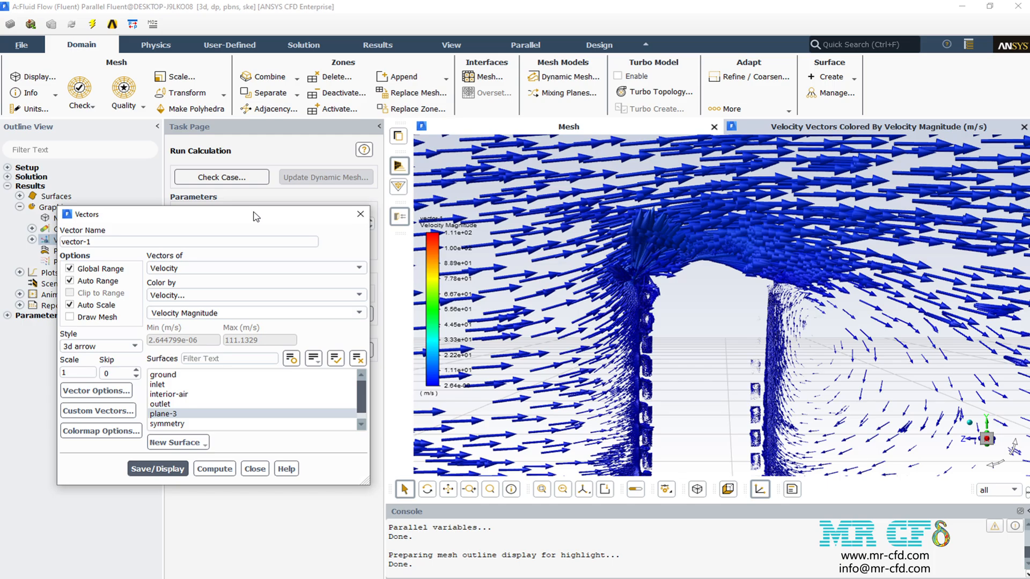
pyautogui.click(542, 489)
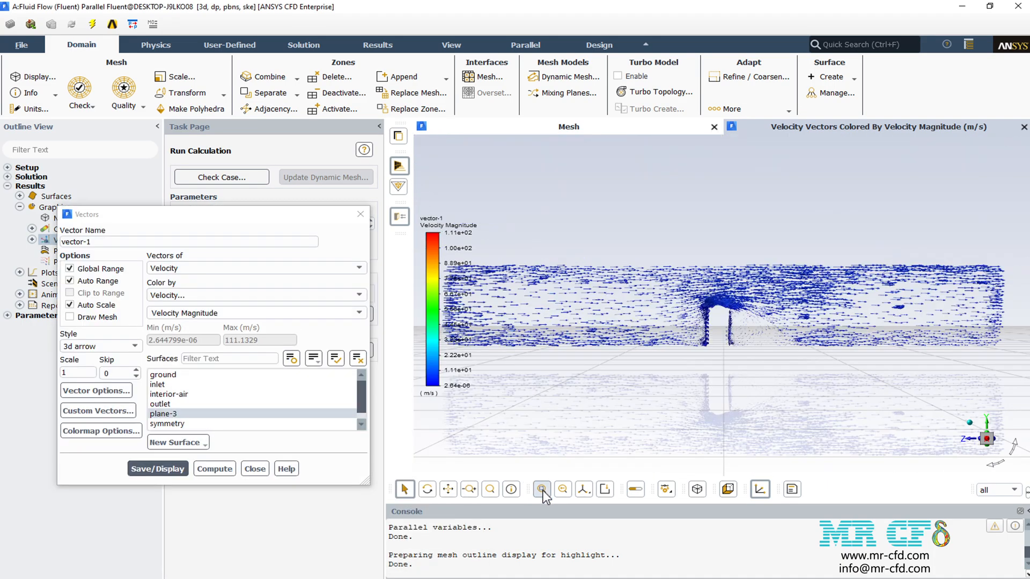
pyautogui.scroll(3, 771, 335)
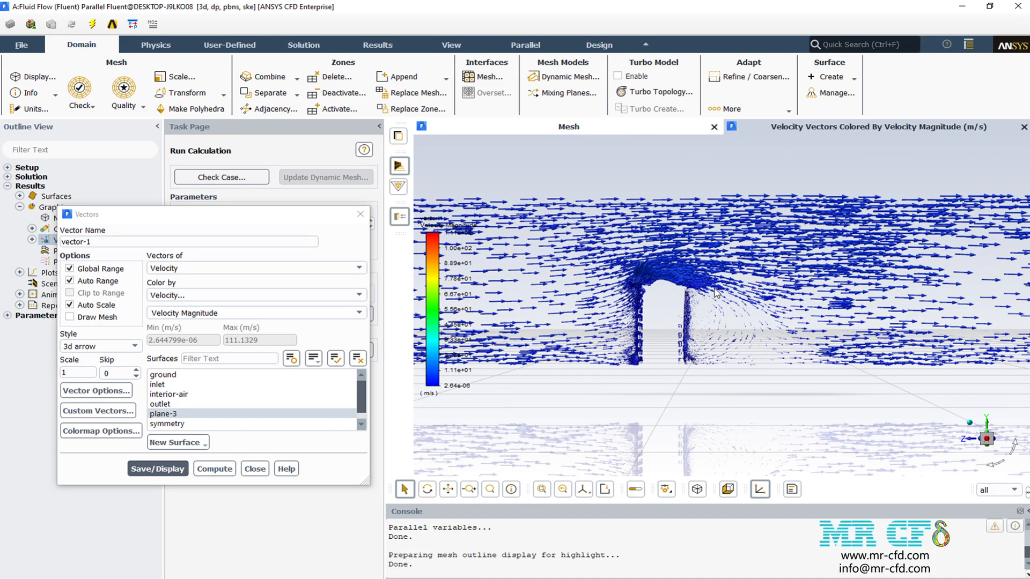